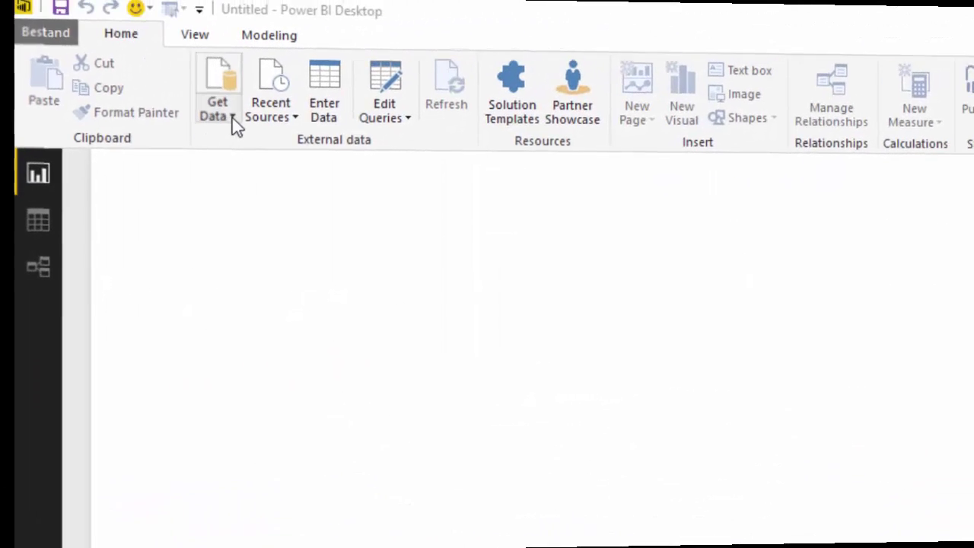
# Load the pasted workbook folder path as a Folder source, showing its six files in the query editor.
pyautogui.click(234, 122)
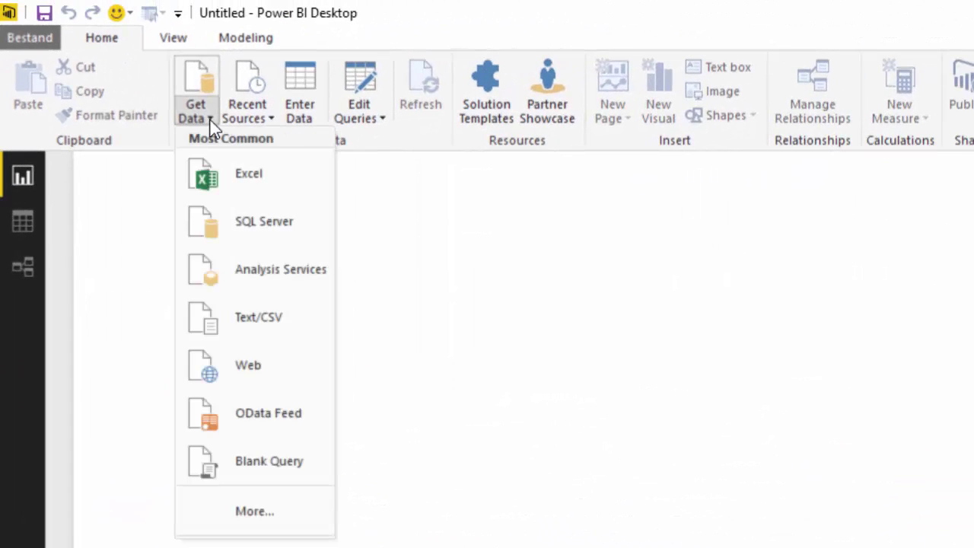
pyautogui.click(258, 517)
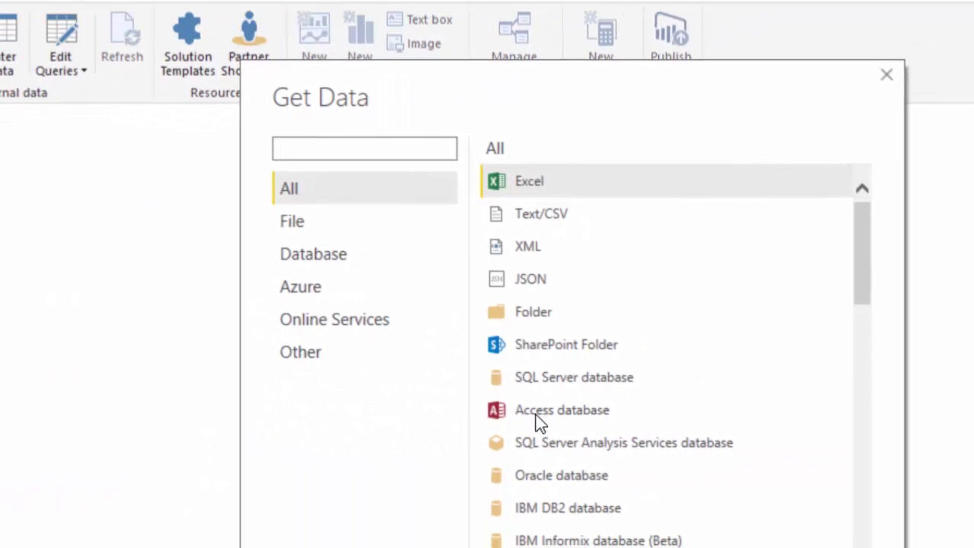
pyautogui.doubleClick(534, 317)
pyautogui.hotkey('ctrl', 'v')
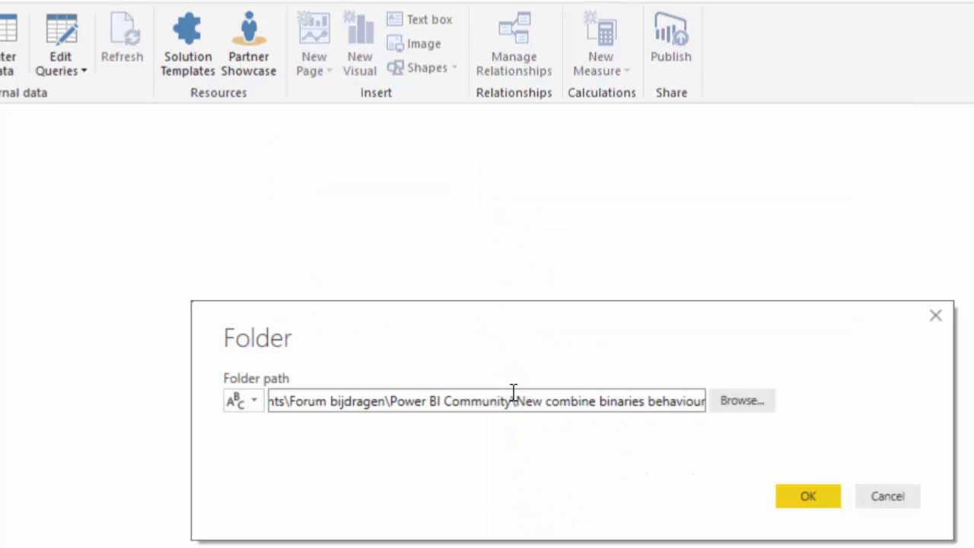
pyautogui.click(806, 502)
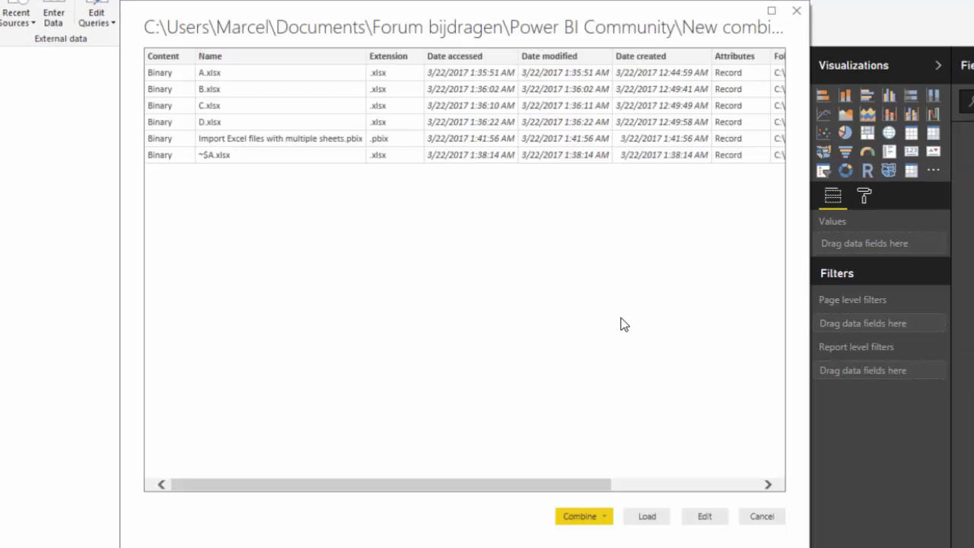
pyautogui.click(717, 521)
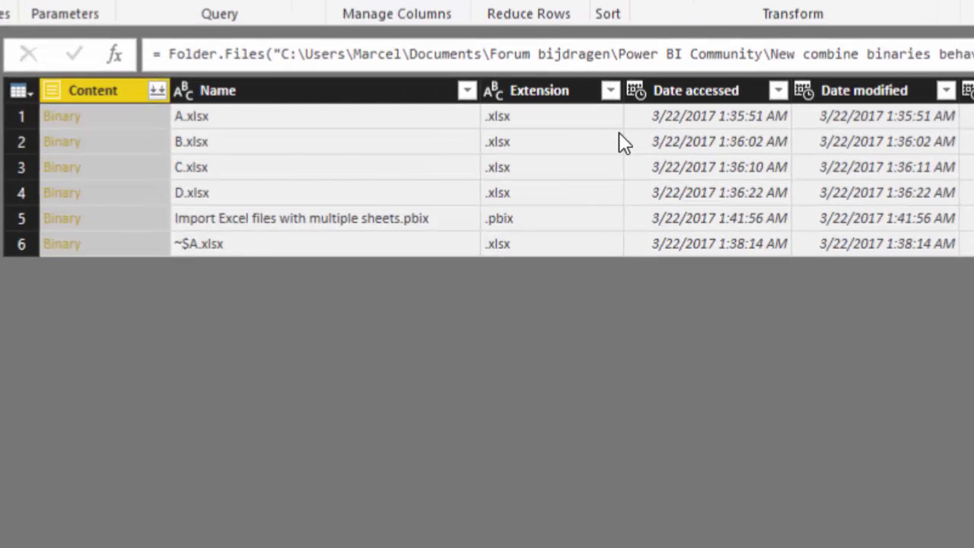
# Filter Extension to .xlsx, comparing it in lower case with Text.Lower.
pyautogui.click(609, 91)
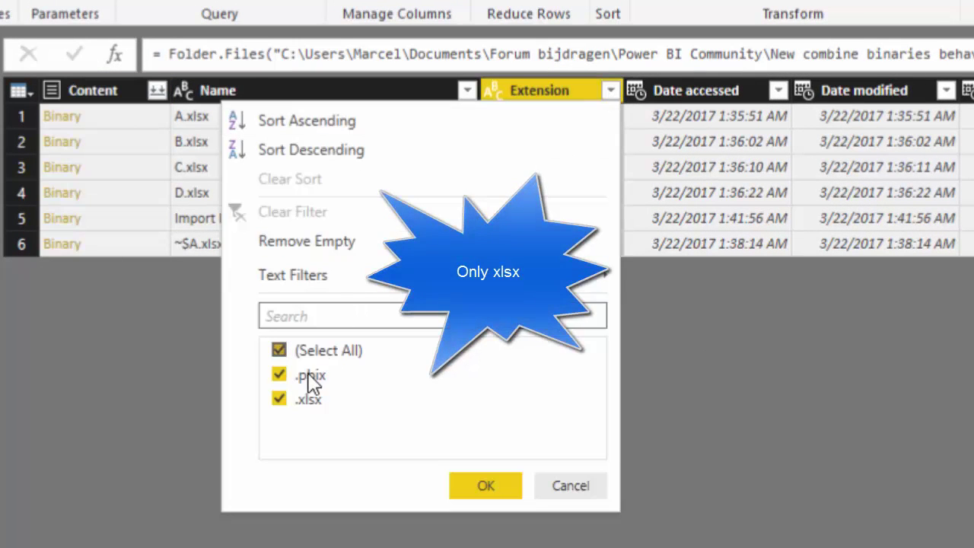
pyautogui.click(514, 487)
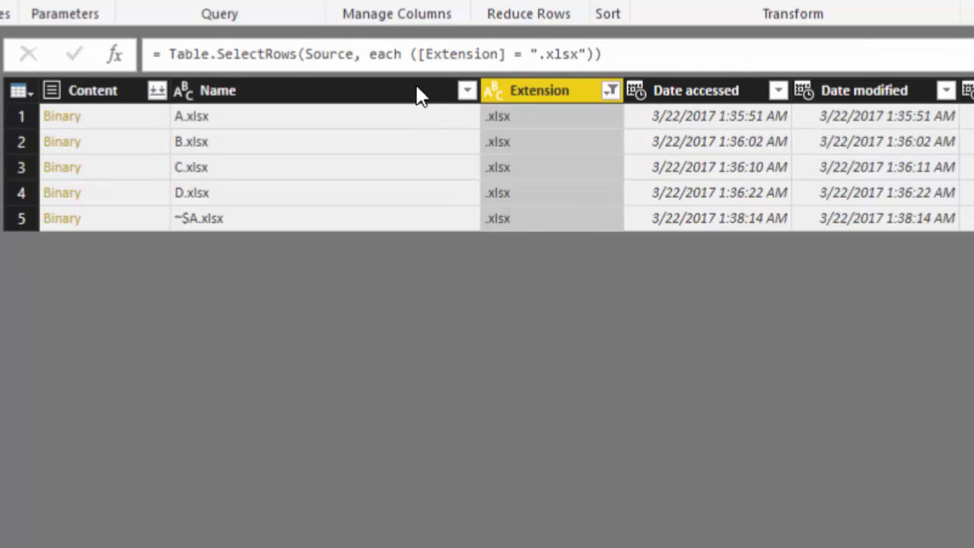
pyautogui.click(420, 61)
pyautogui.write('Text.Lower(')
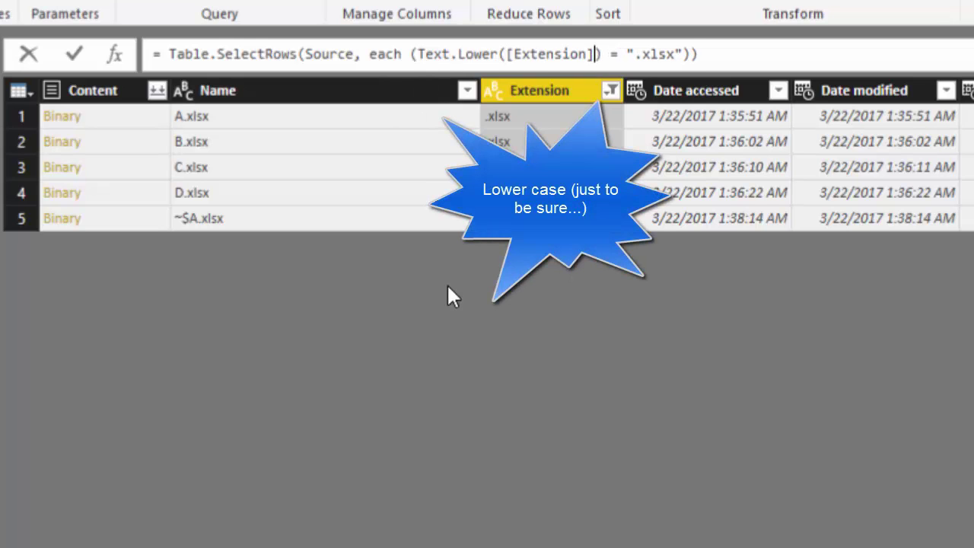
pyautogui.press('Return')
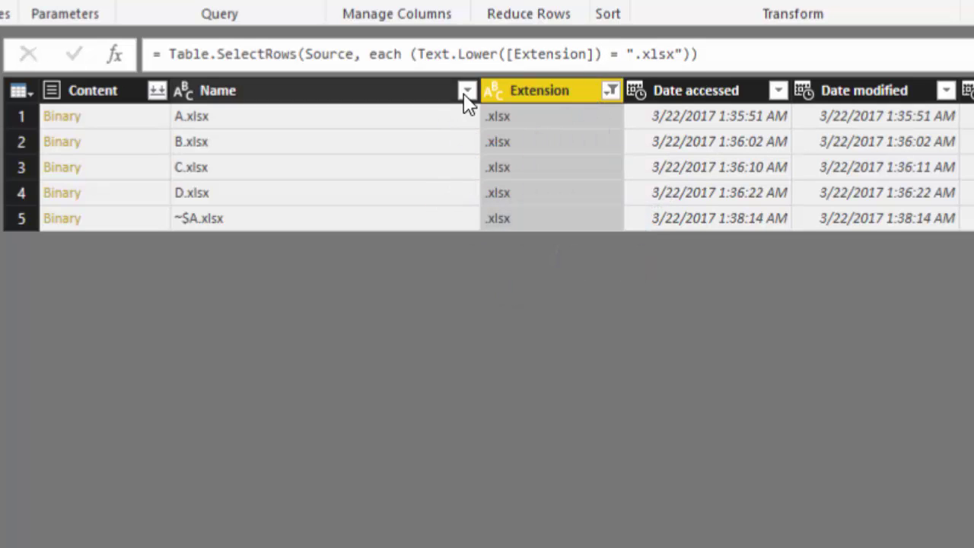
# Exclude files whose Name begins with "~", leaving A.xlsx through D.xlsx.
pyautogui.click(467, 93)
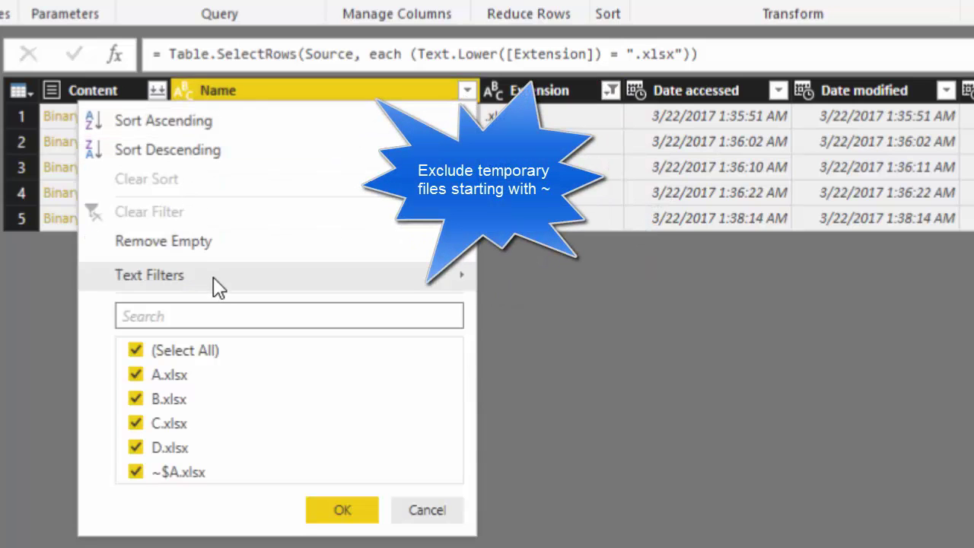
pyautogui.moveTo(215, 282)
pyautogui.click(553, 377)
pyautogui.write('~')
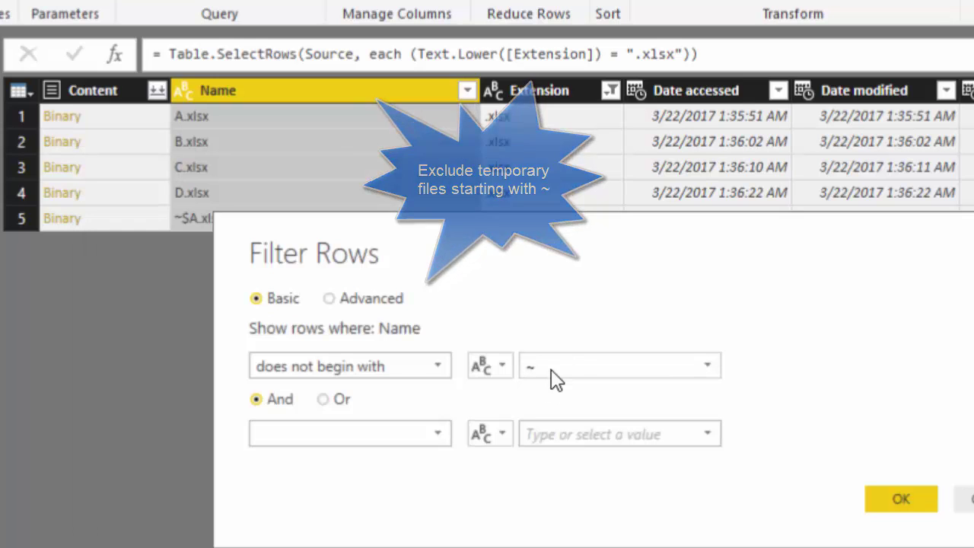
pyautogui.click(902, 495)
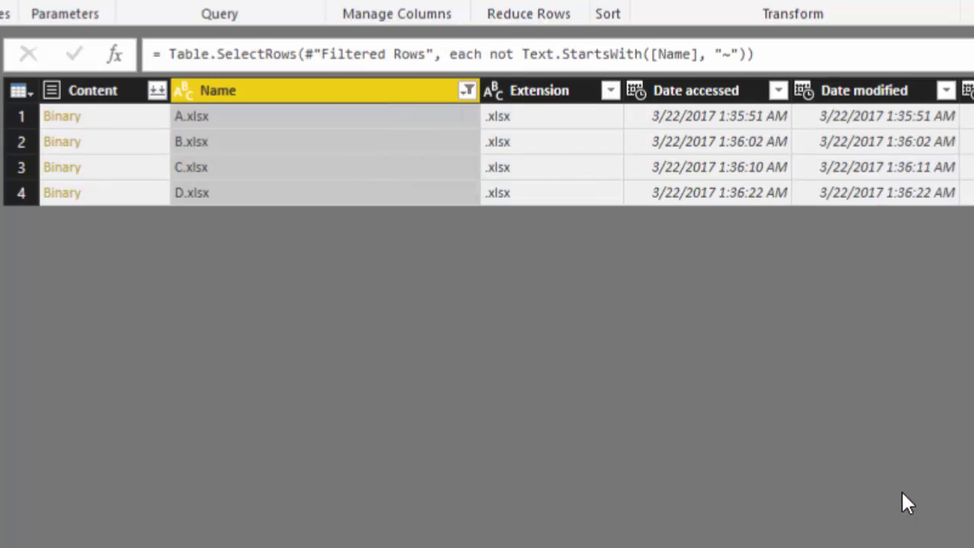
# Combine the Content column's files, then add file A's sheet W Data table as a new query.
pyautogui.click(158, 93)
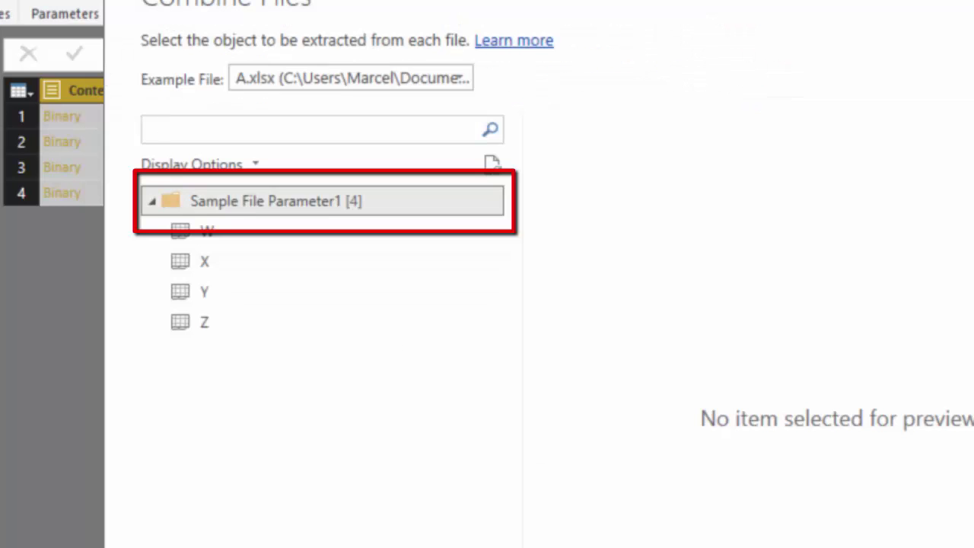
pyautogui.click(813, 517)
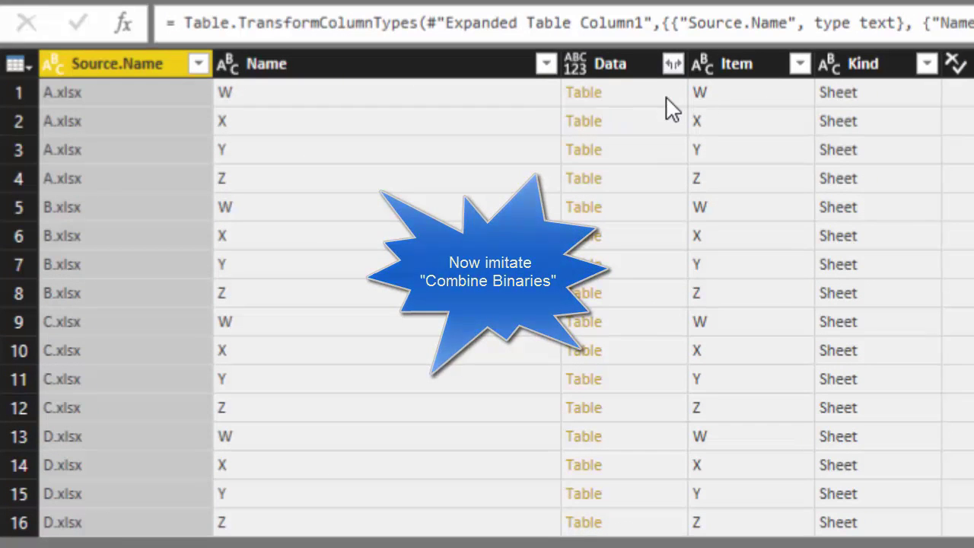
pyautogui.rightClick(662, 96)
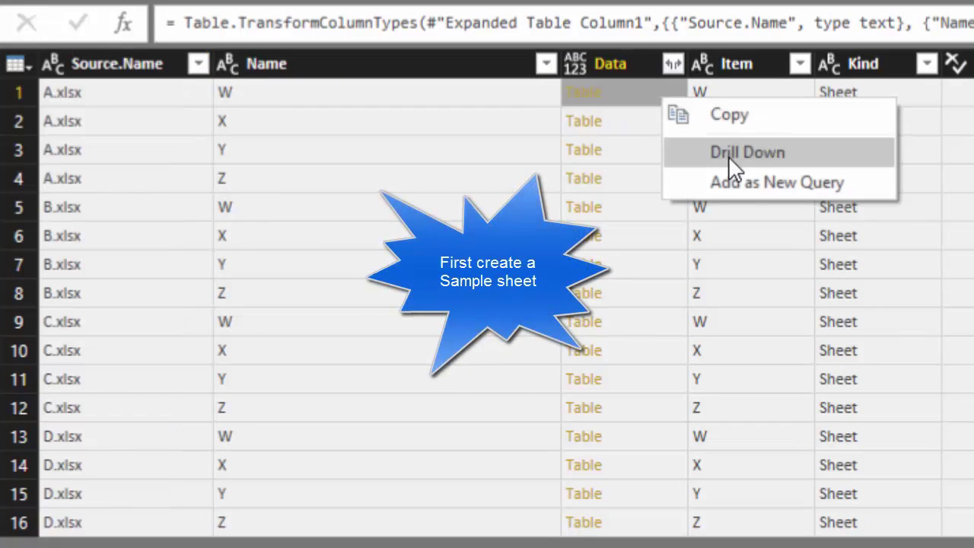
pyautogui.click(744, 185)
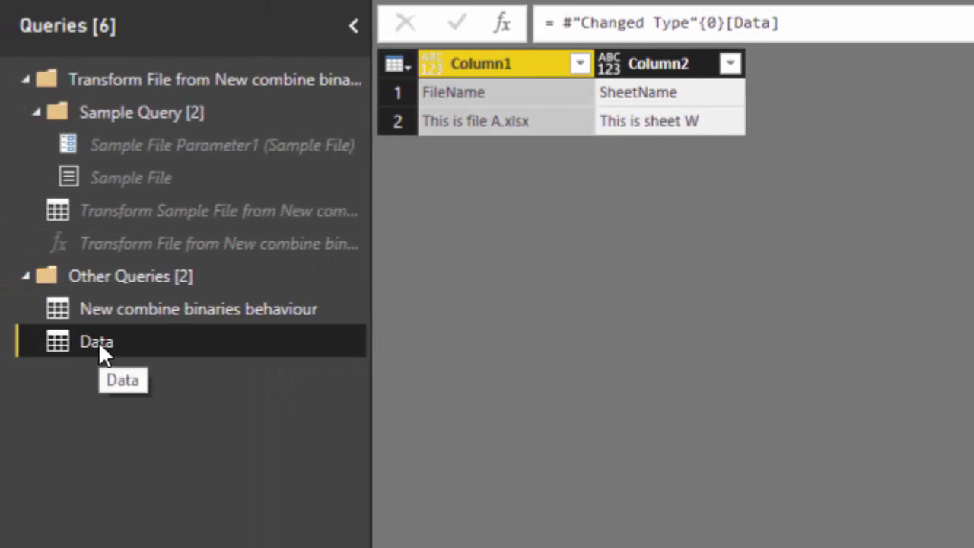
# Rename the Data query to 'Sample sheet'.
pyautogui.rightClick(98, 335)
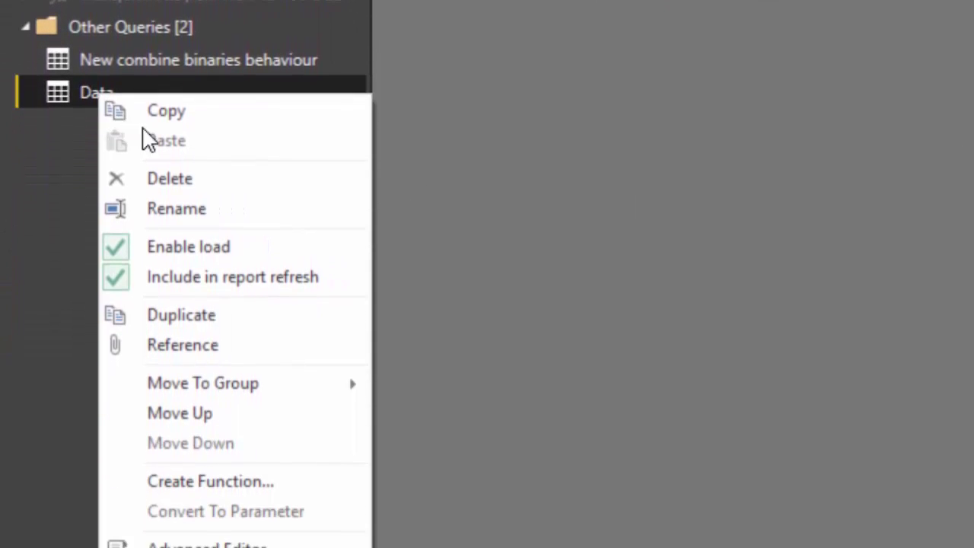
pyautogui.click(170, 204)
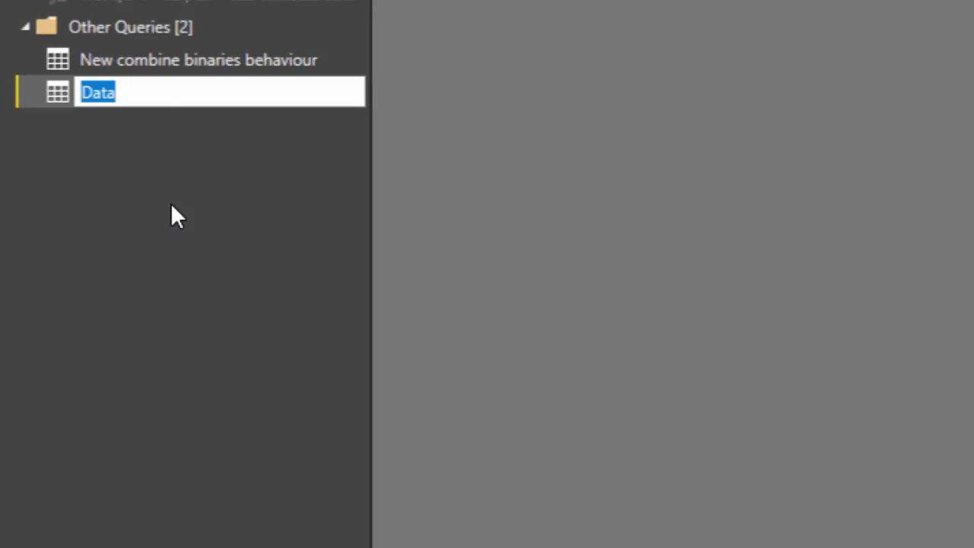
pyautogui.write('Sample sheet')
pyautogui.press('Return')
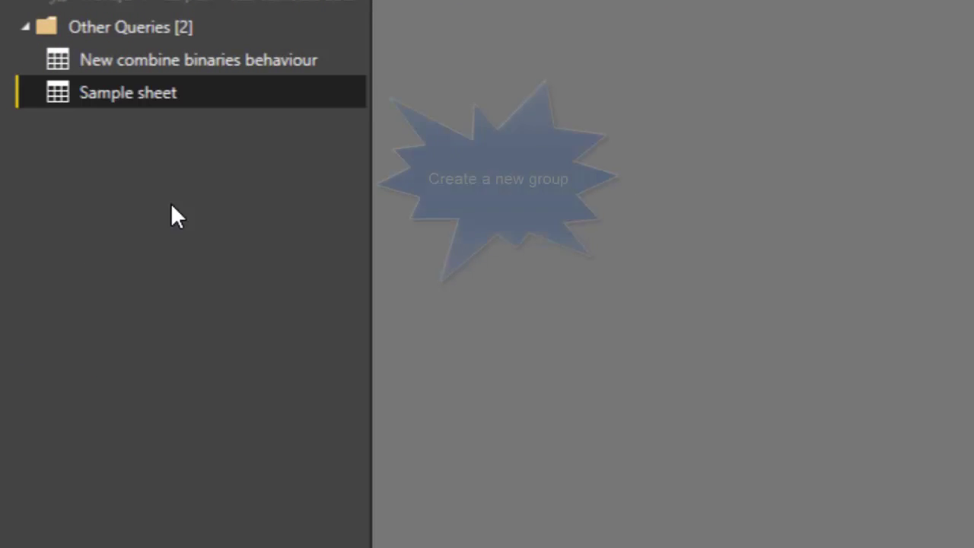
# Move Sample sheet into a new query group named 'Transform Sheet'.
pyautogui.rightClick(136, 92)
pyautogui.moveTo(297, 397)
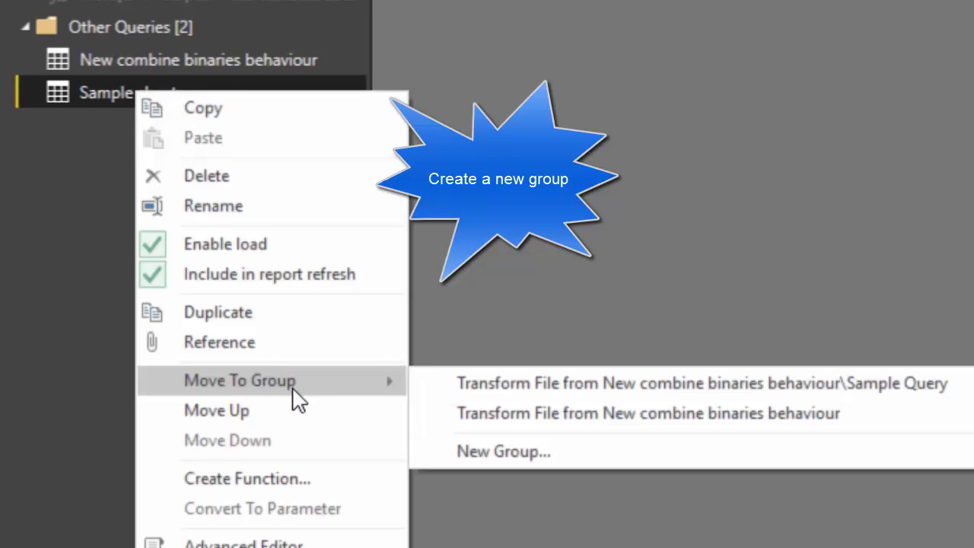
pyautogui.click(504, 452)
pyautogui.write('Transform Sheet')
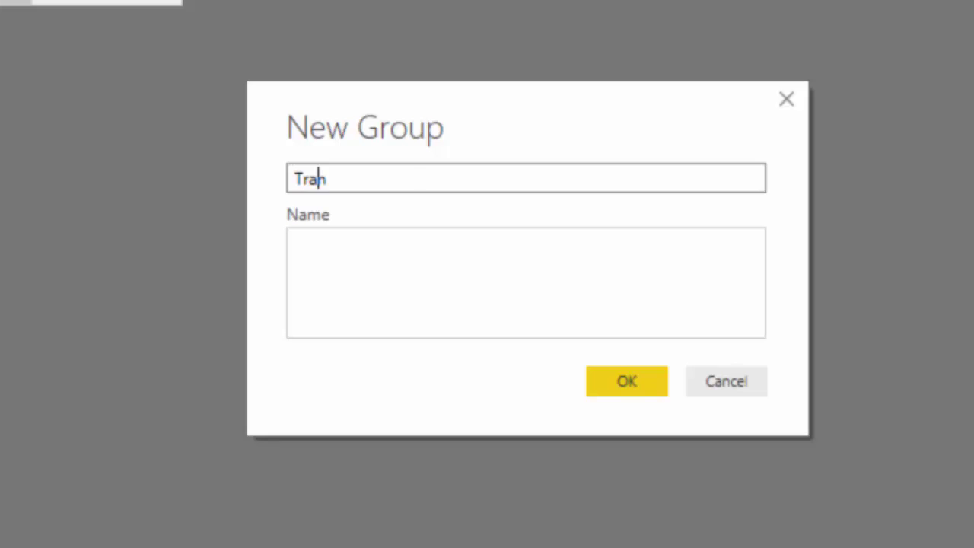
pyautogui.click(636, 381)
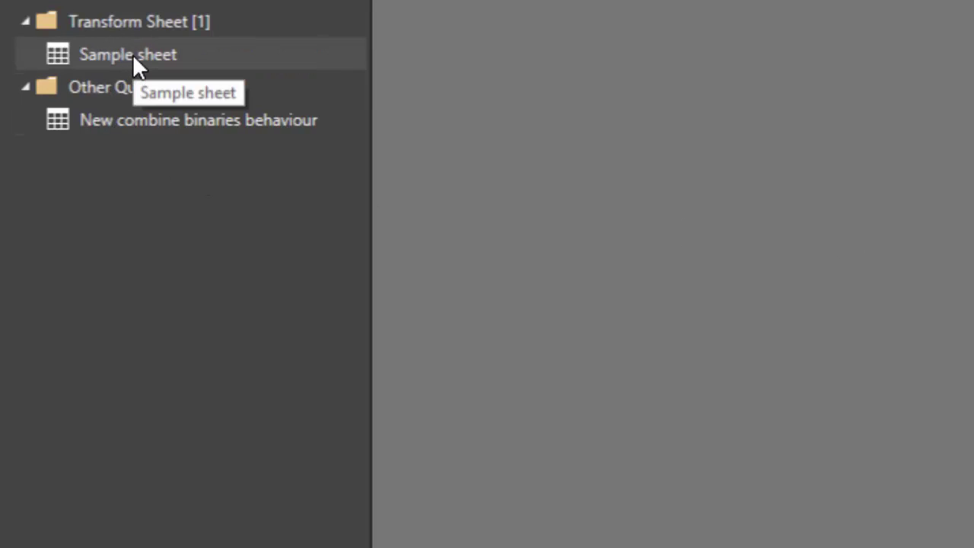
# Create a reference to Sample sheet and rename it 'Sample sheet Parameter1'.
pyautogui.click(133, 58)
pyautogui.rightClick(133, 65)
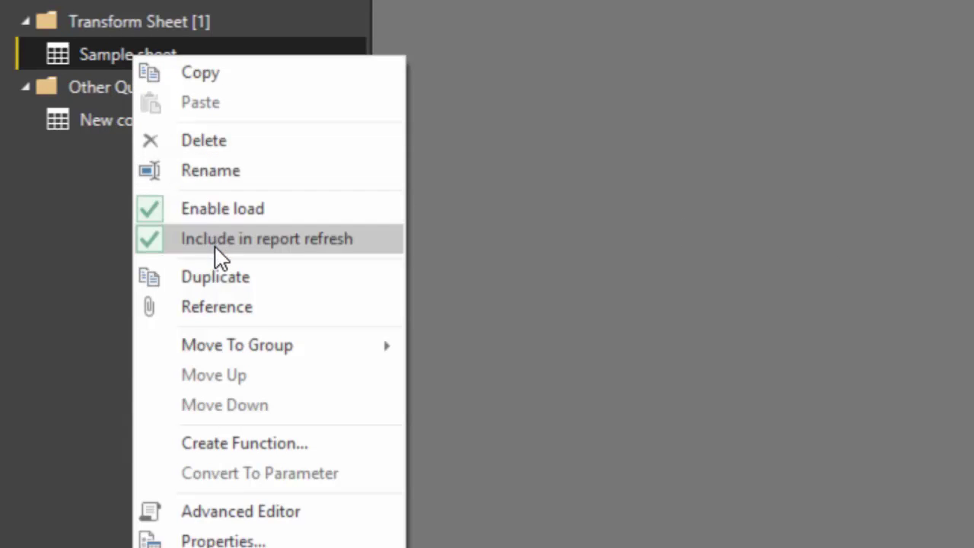
pyautogui.click(226, 307)
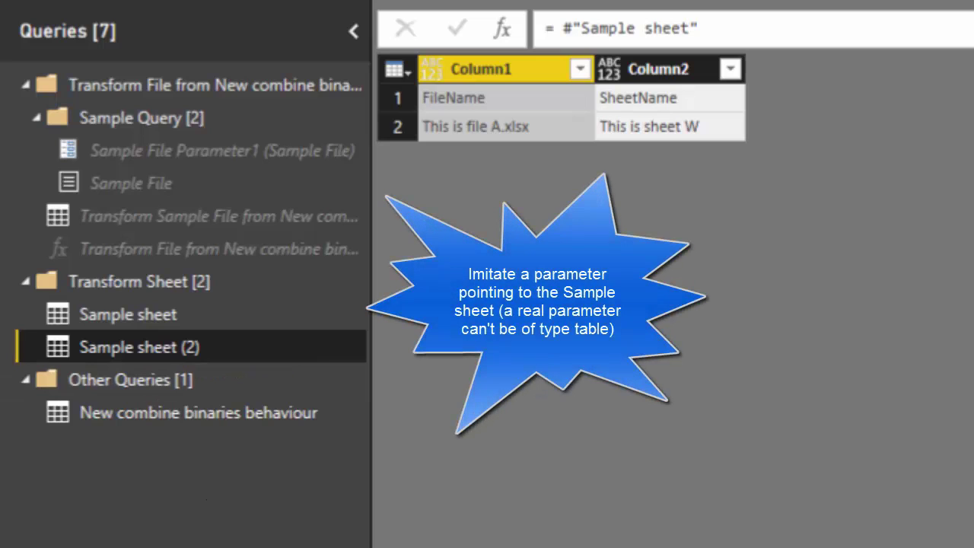
pyautogui.press('F2')
pyautogui.click(202, 347)
pyautogui.write('Paramet')
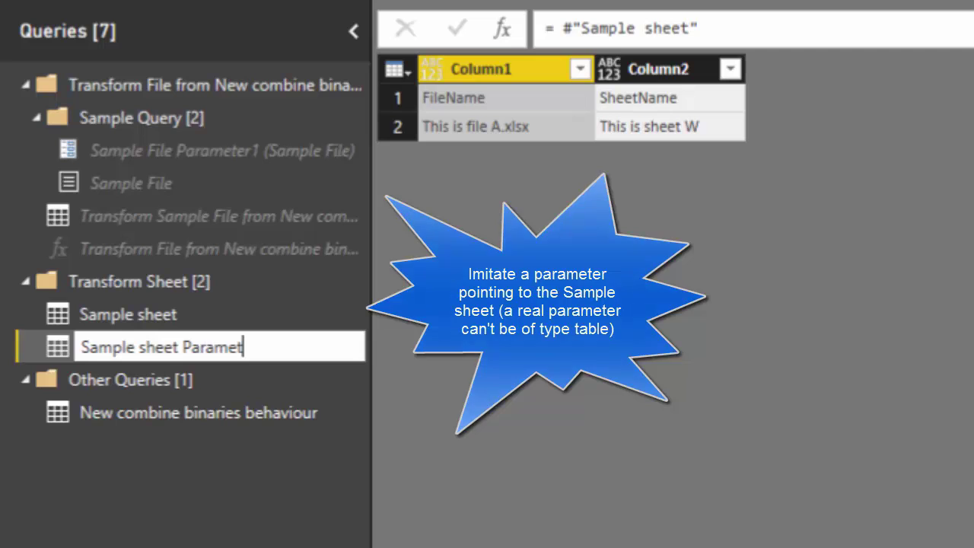
pyautogui.write('ers')
pyautogui.press('BackSpace')
pyautogui.write('1')
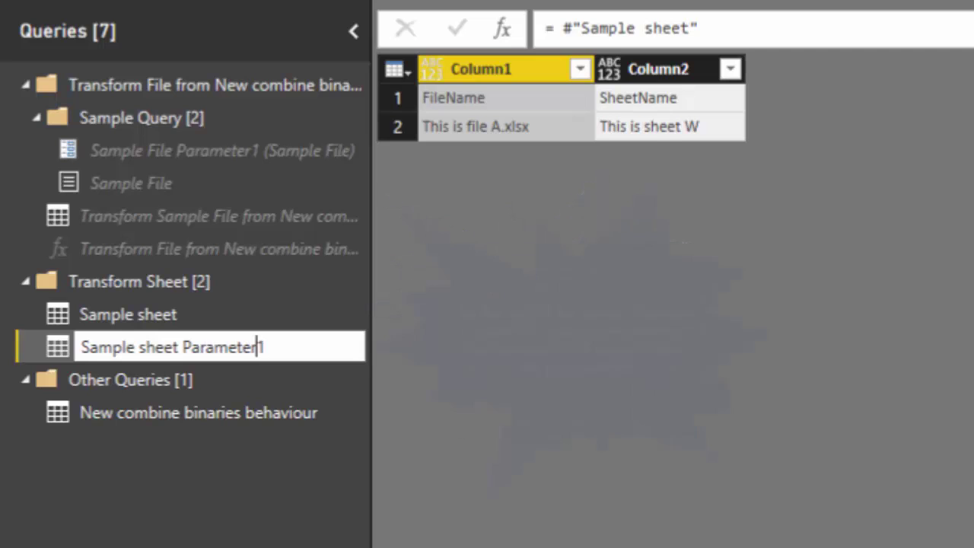
pyautogui.press('Return')
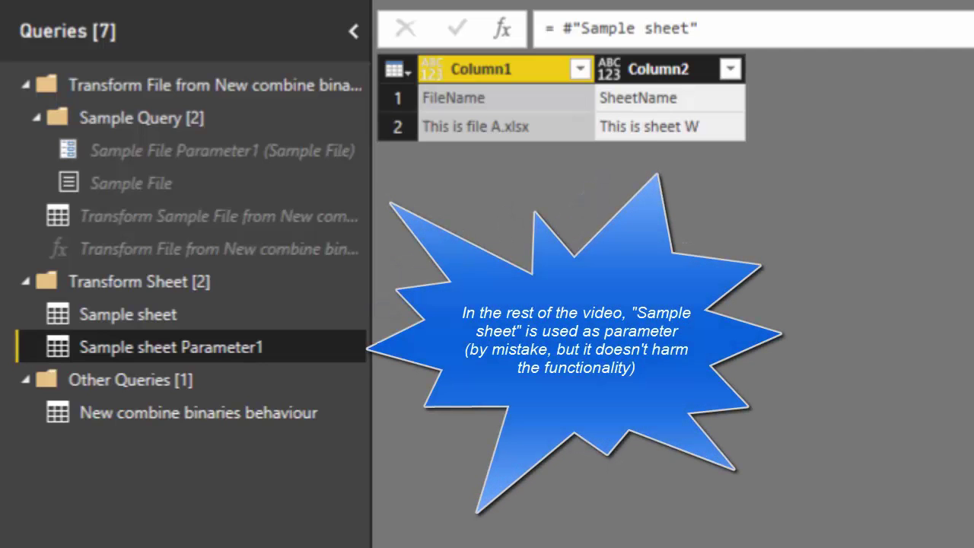
# Create a second reference query to Sample sheet.
pyautogui.click(131, 314)
pyautogui.rightClick(130, 314)
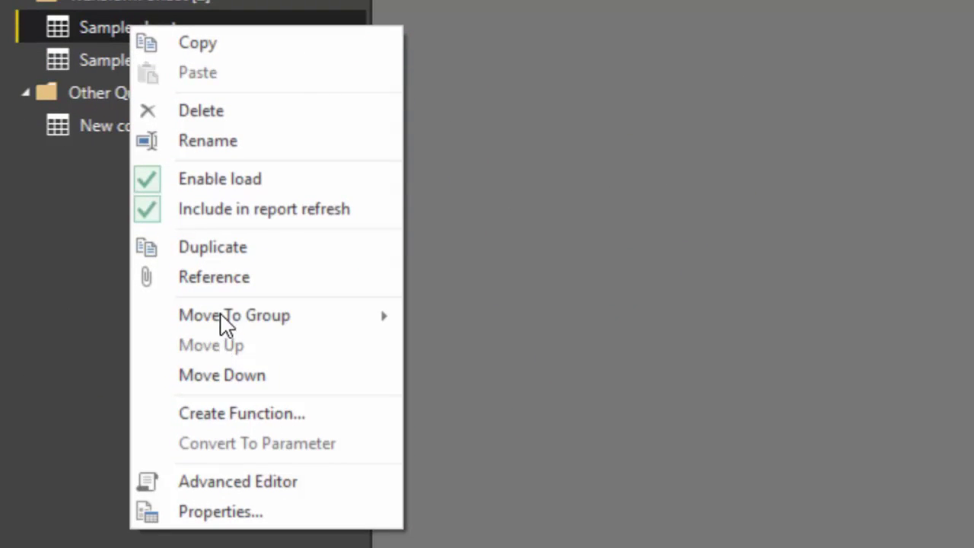
pyautogui.click(223, 277)
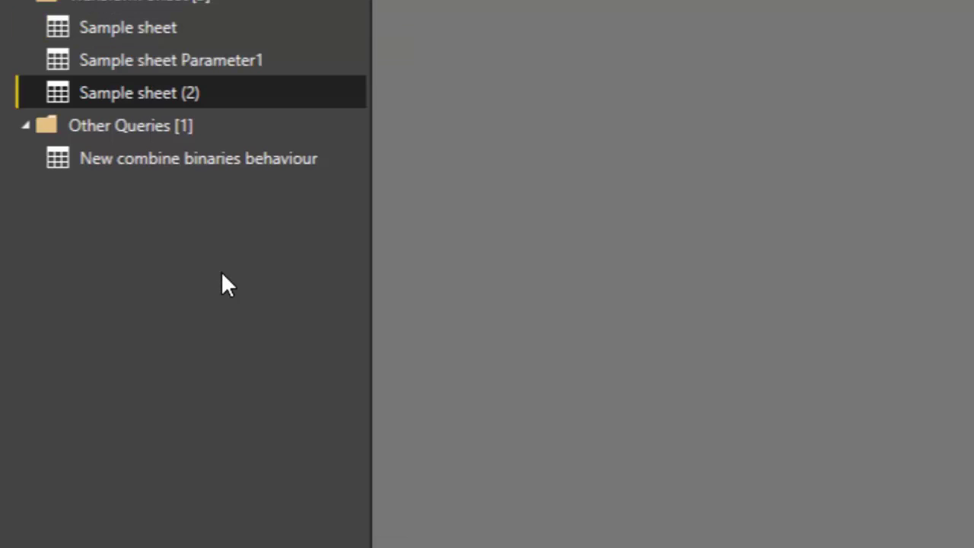
# Rename Sample sheet (2) to 'Transform Sample sheet' and promote its first row to FileName/SheetName headers.
pyautogui.press('F2')
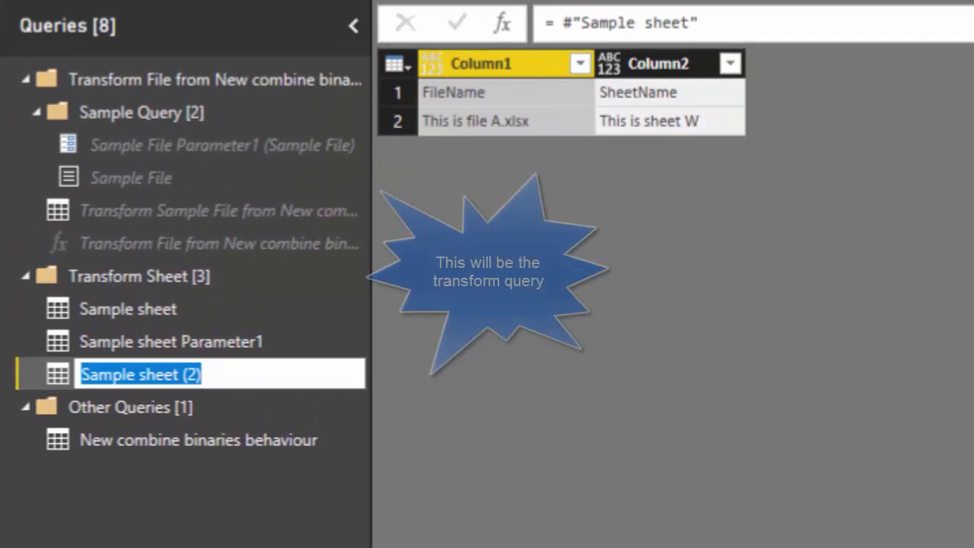
pyautogui.click(81, 375)
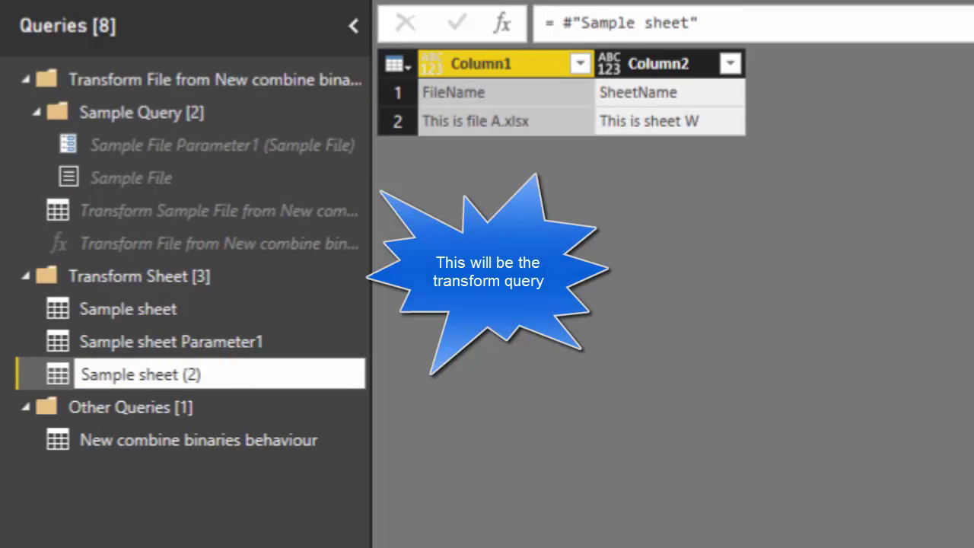
pyautogui.write('Transform')
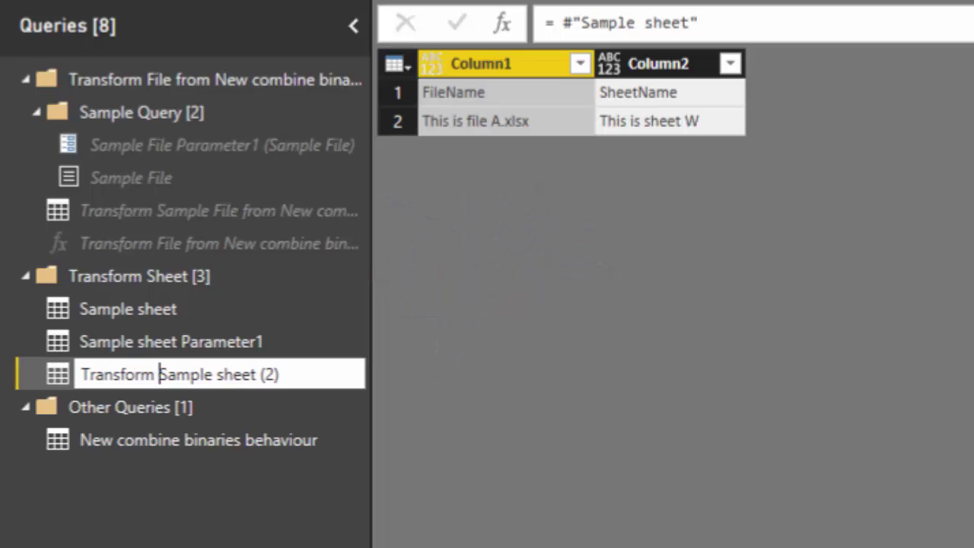
pyautogui.press('End')
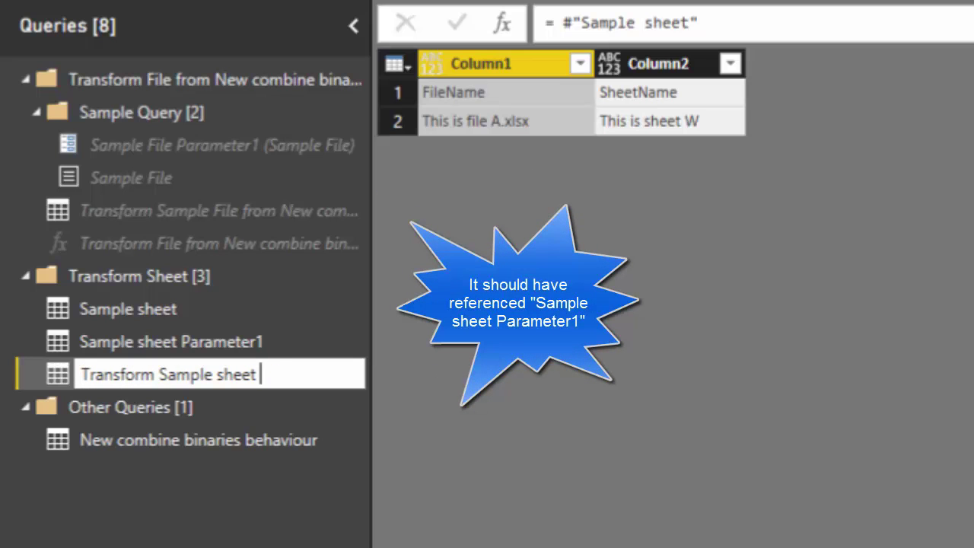
pyautogui.press('Return')
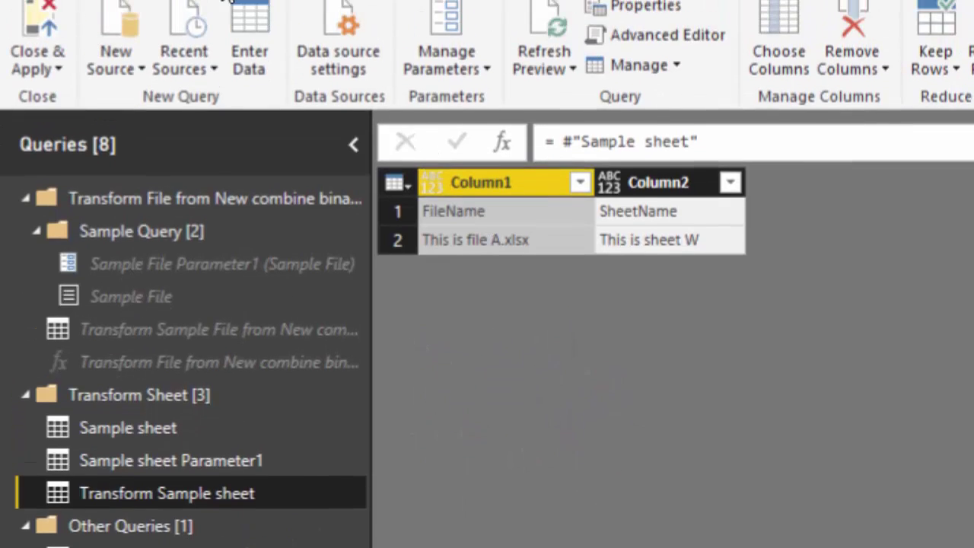
pyautogui.click(200, 38)
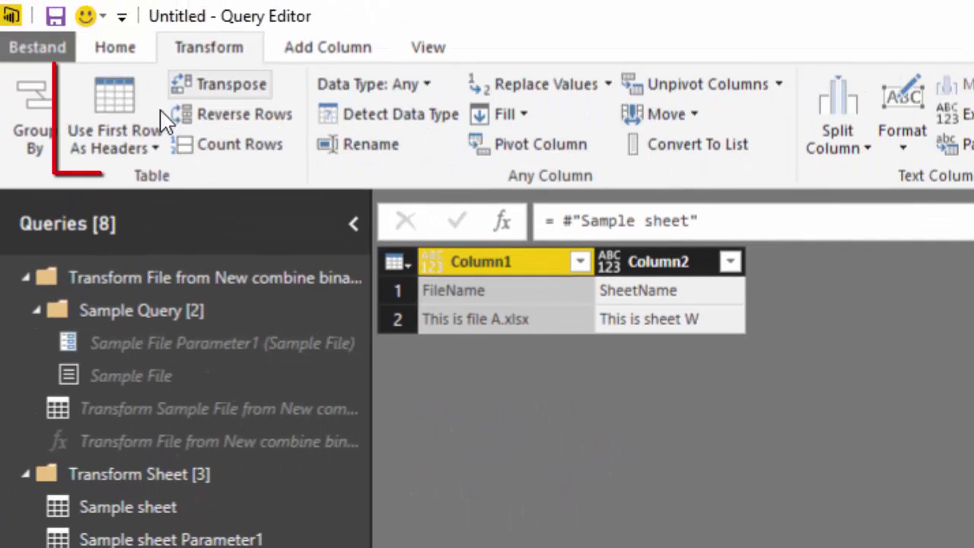
pyautogui.click(121, 97)
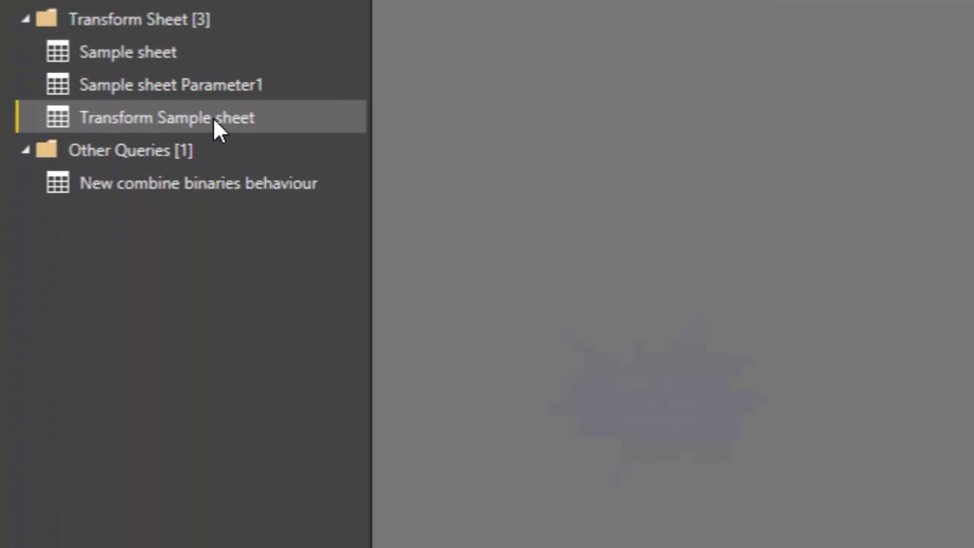
# Create a parameterless function named 'ExpandTable' from Transform Sample sheet.
pyautogui.rightClick(215, 121)
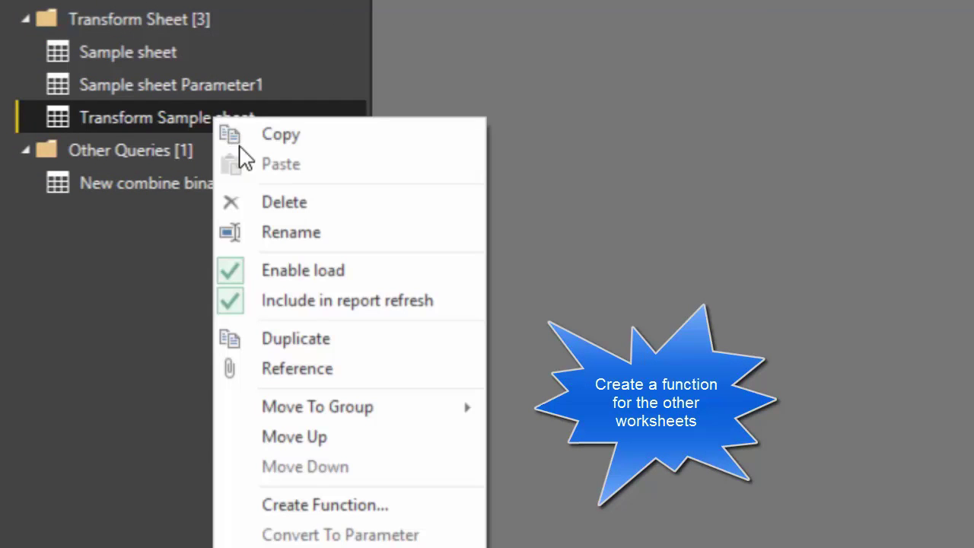
pyautogui.click(354, 510)
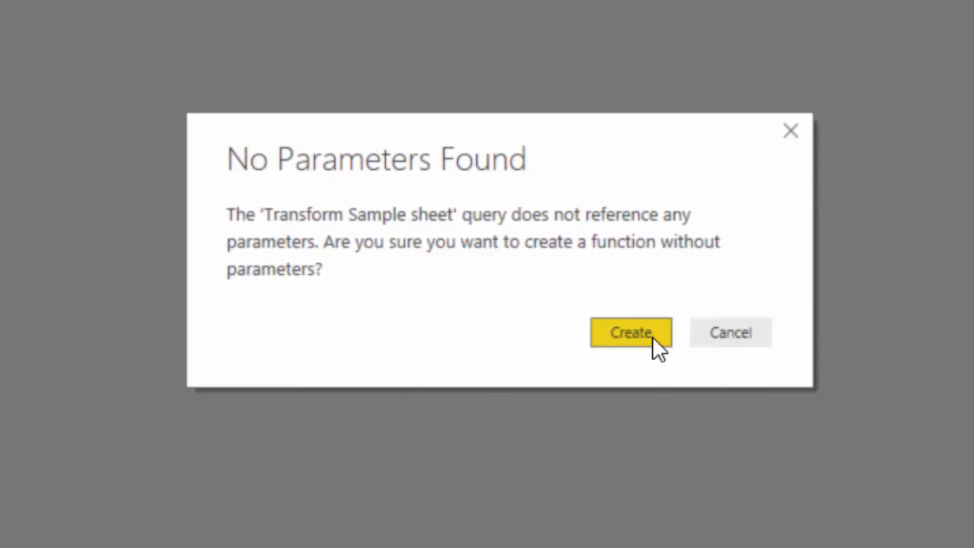
pyautogui.click(652, 336)
pyautogui.write('Exp')
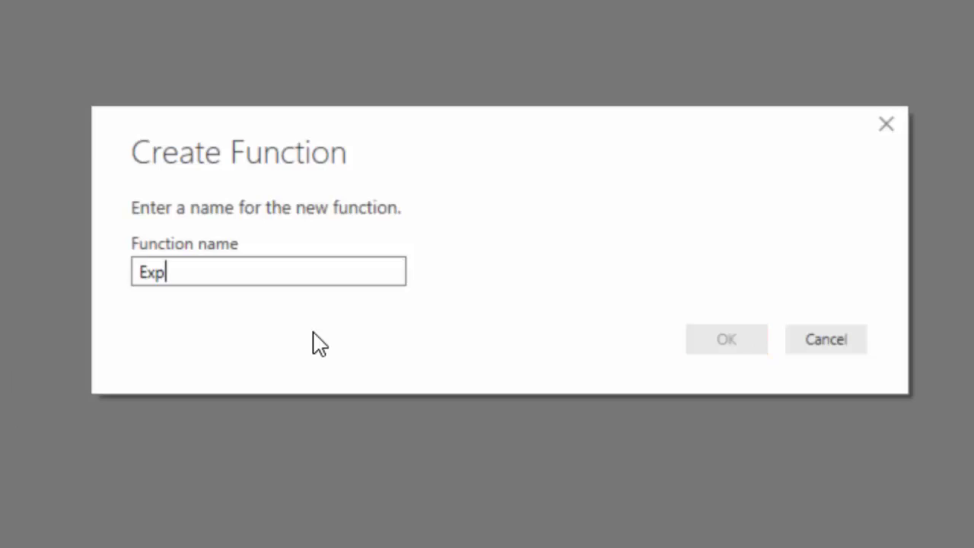
pyautogui.write('andTable')
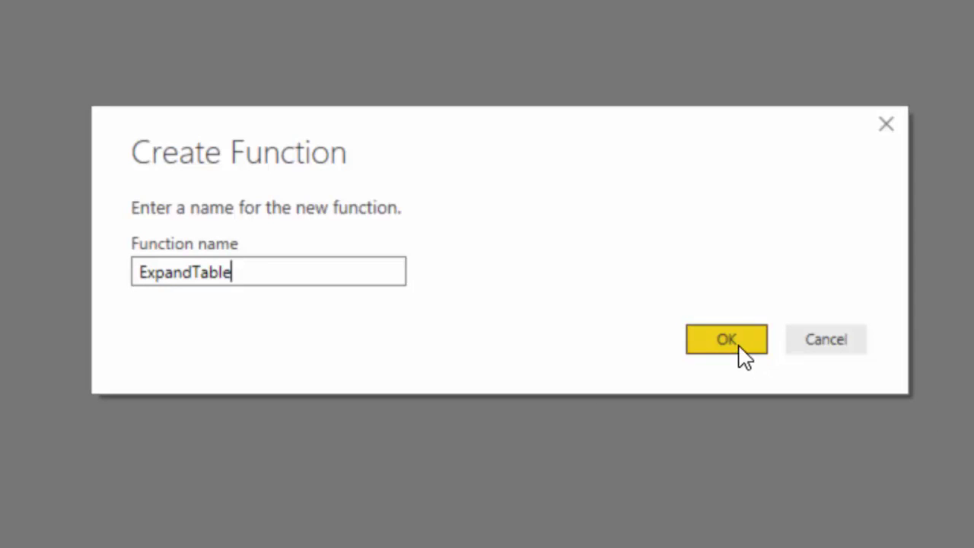
pyautogui.click(738, 345)
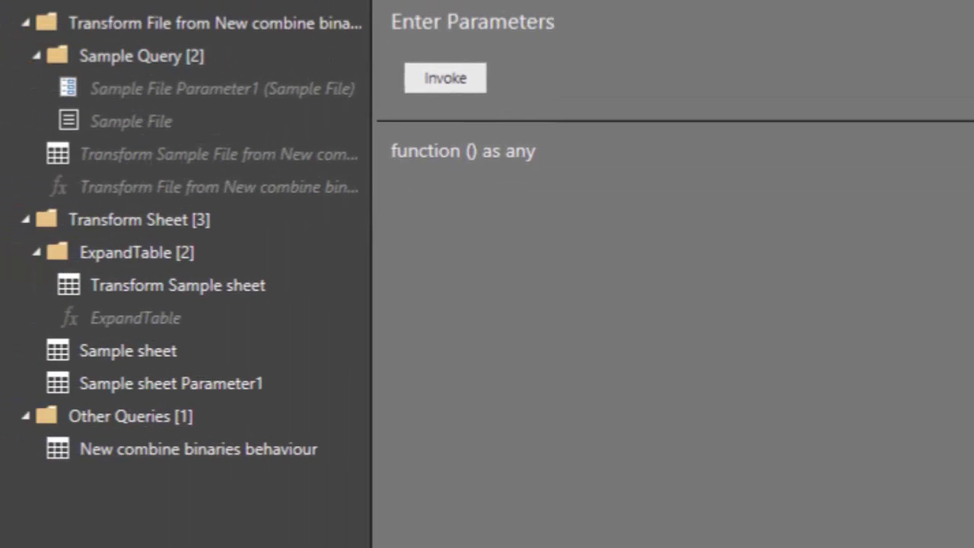
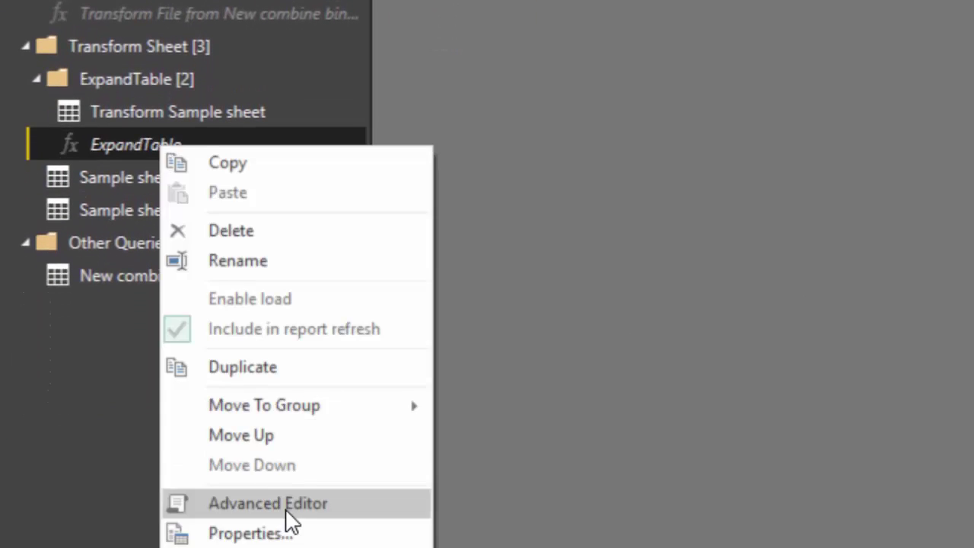
# Open ExpandTable's M code in the Advanced Editor, past the Edit Function warning, placing the cursor before #"Sample sheet".
pyautogui.click(285, 506)
pyautogui.click(830, 328)
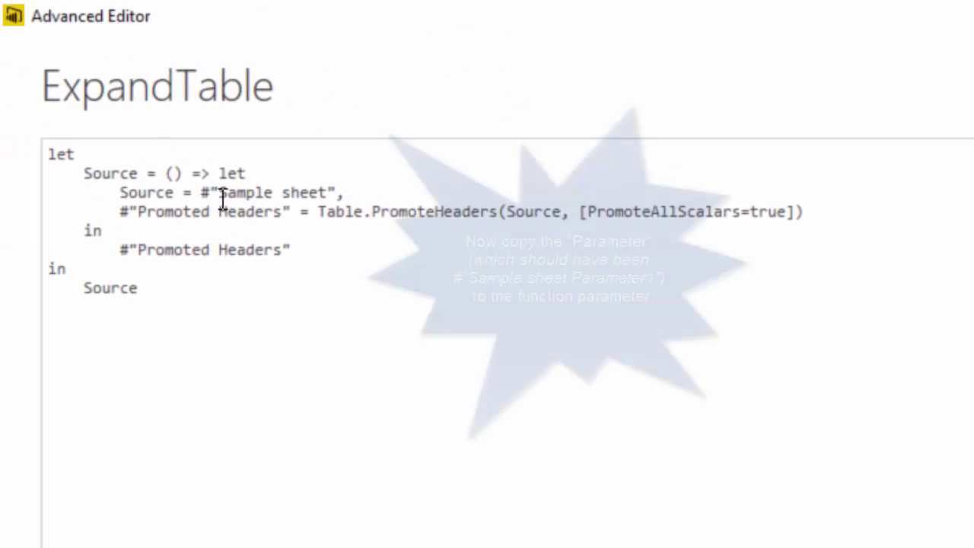
pyautogui.click(201, 192)
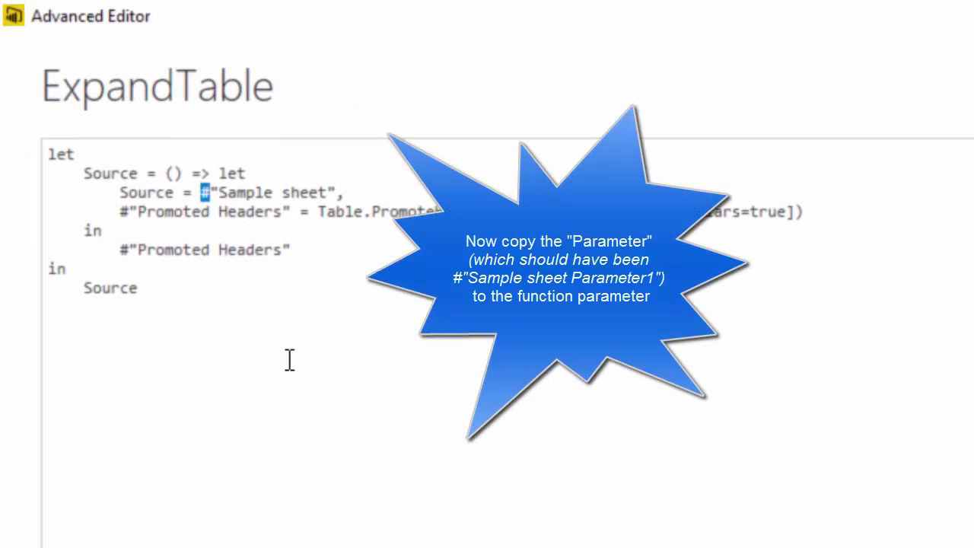
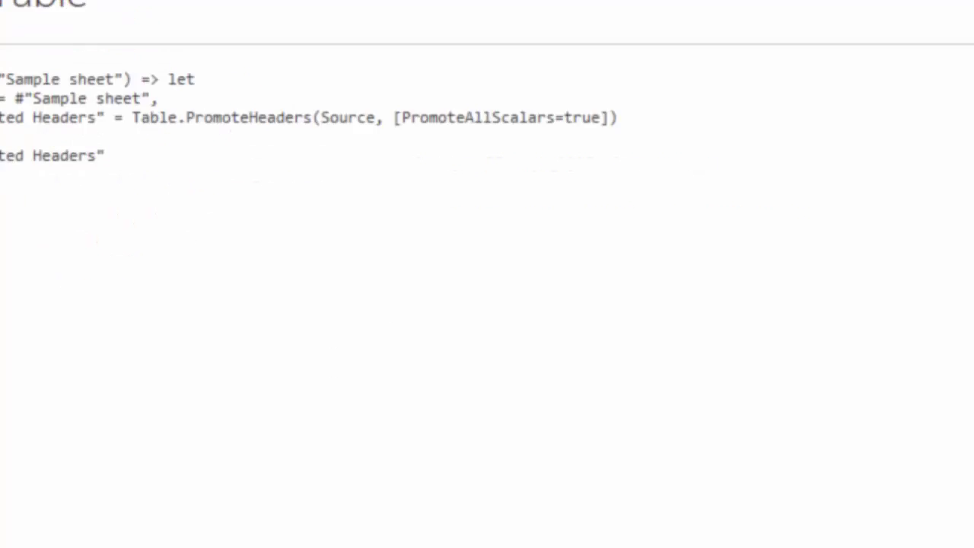
# Close the Advanced Editor and move the Sample sheet query into the ExpandTable group.
pyautogui.click(794, 514)
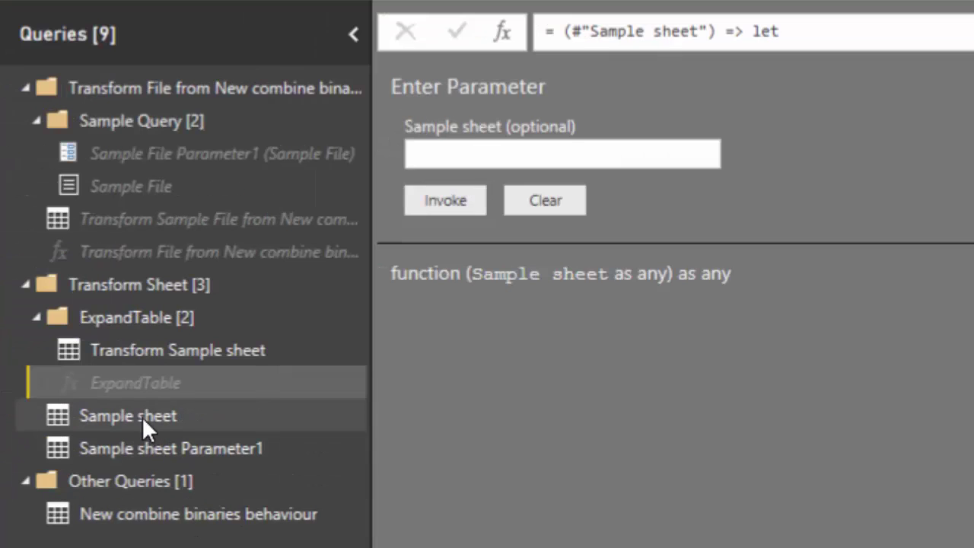
pyautogui.click(128, 418)
pyautogui.rightClick(136, 421)
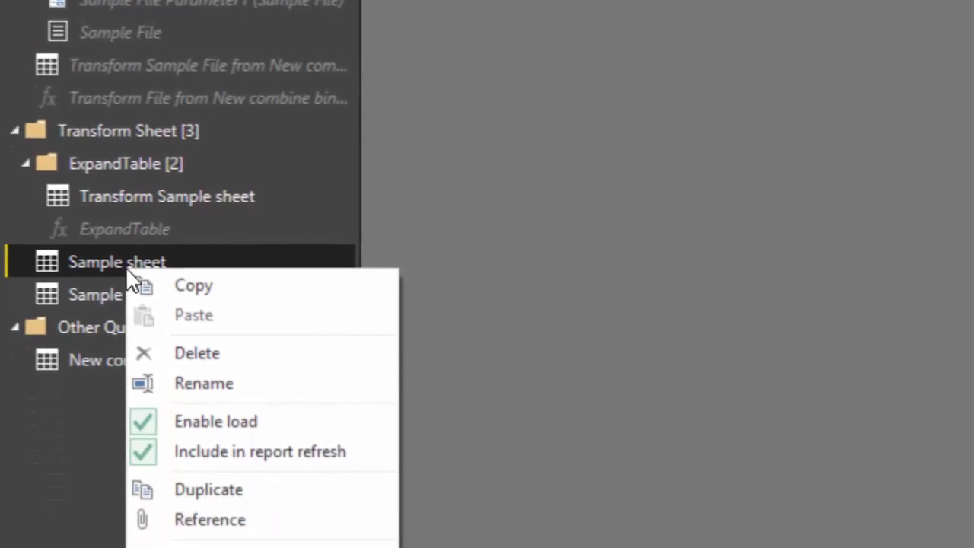
pyautogui.moveTo(289, 318)
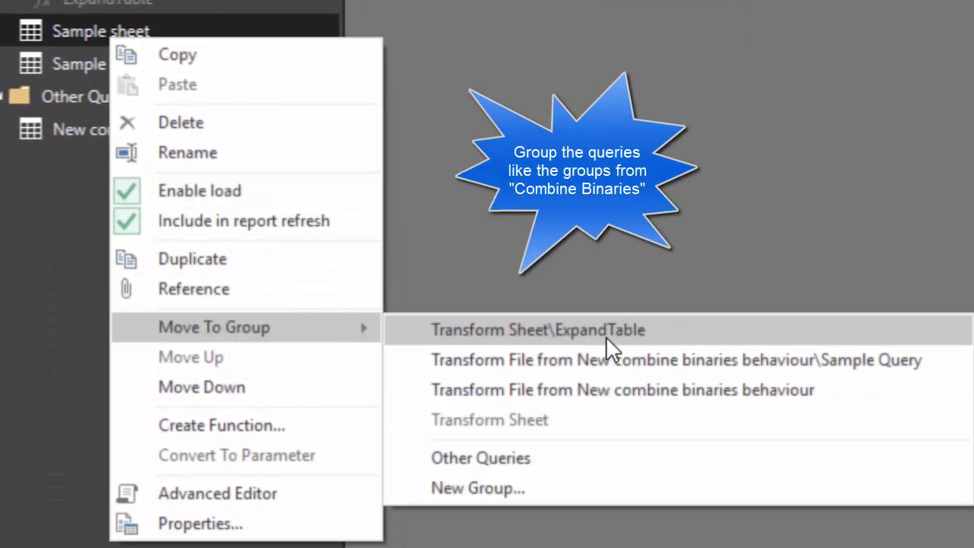
pyautogui.click(41, 298)
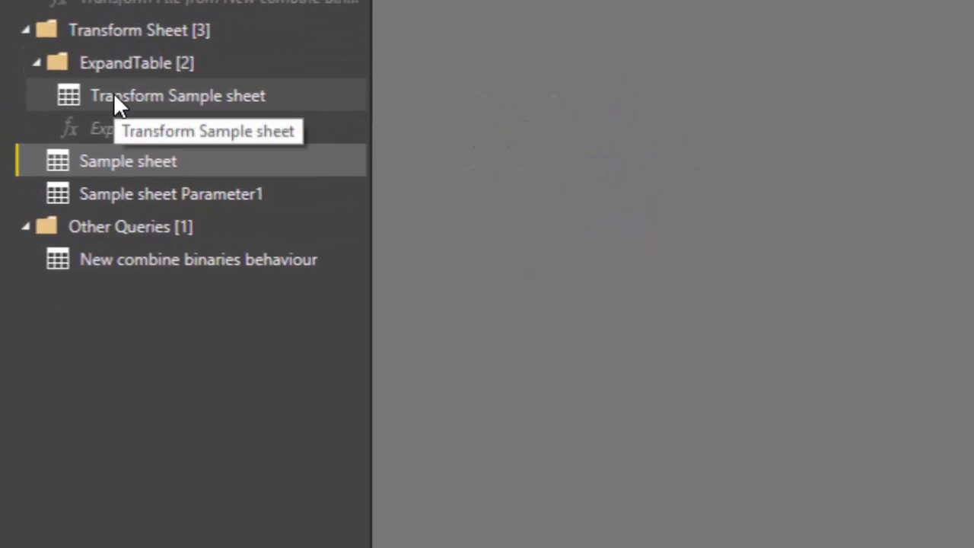
# Move the Transform Sample sheet query into the Transform Sheet group.
pyautogui.click(125, 97)
pyautogui.rightClick(125, 92)
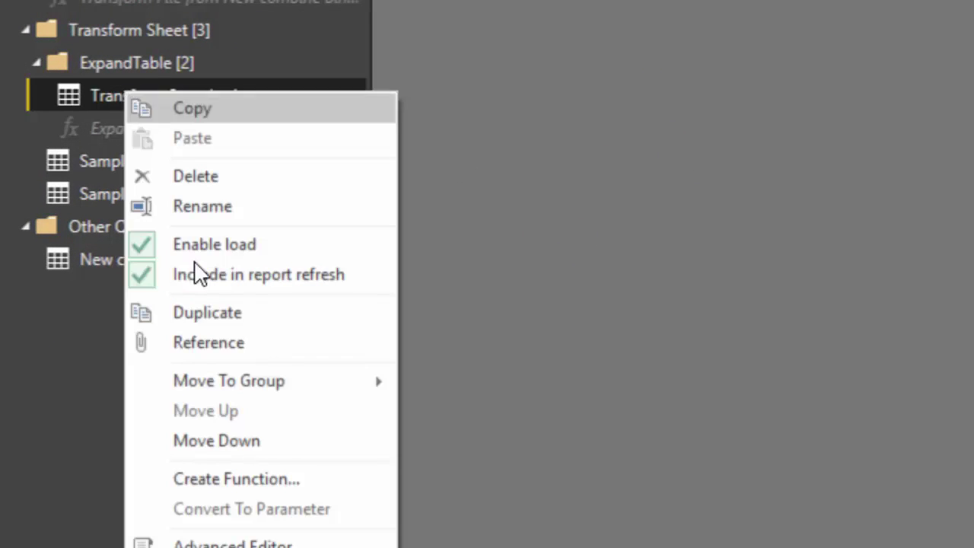
pyautogui.moveTo(313, 389)
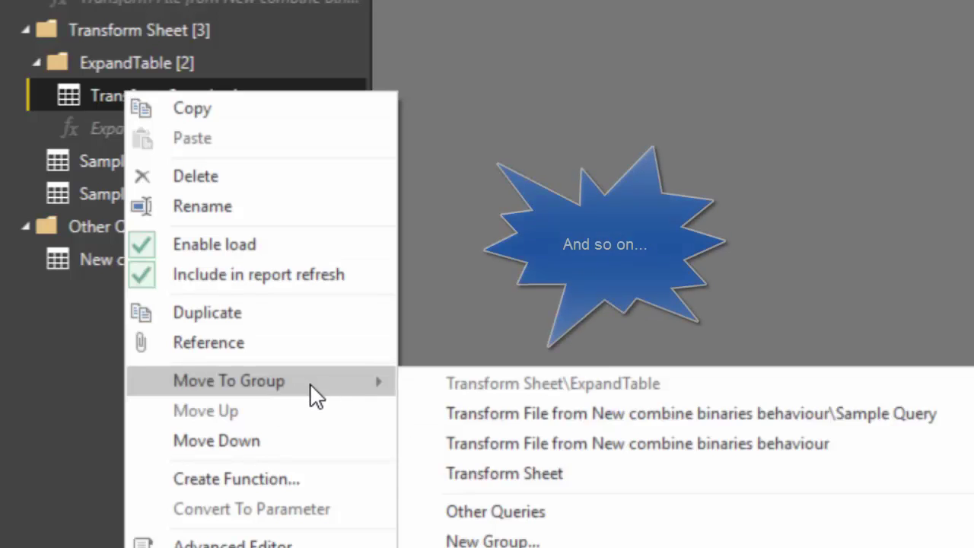
pyautogui.click(537, 466)
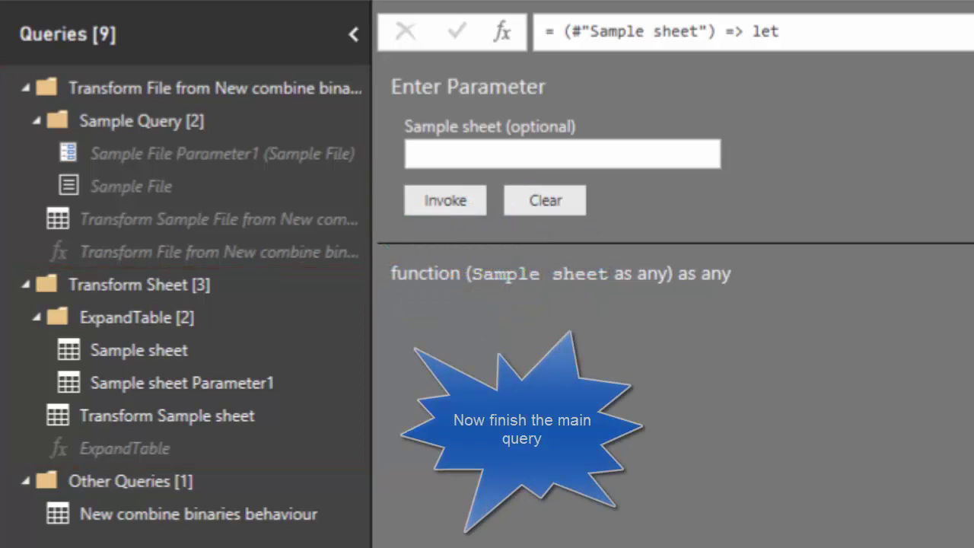
# In the New combine binaries behaviour query, remove all columns except Data.
pyautogui.click(201, 514)
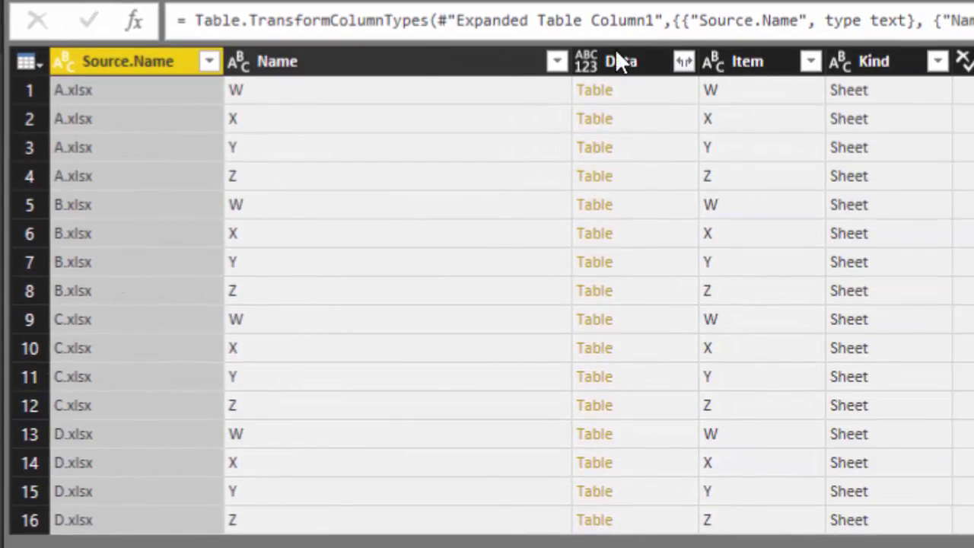
pyautogui.click(611, 64)
pyautogui.rightClick(612, 64)
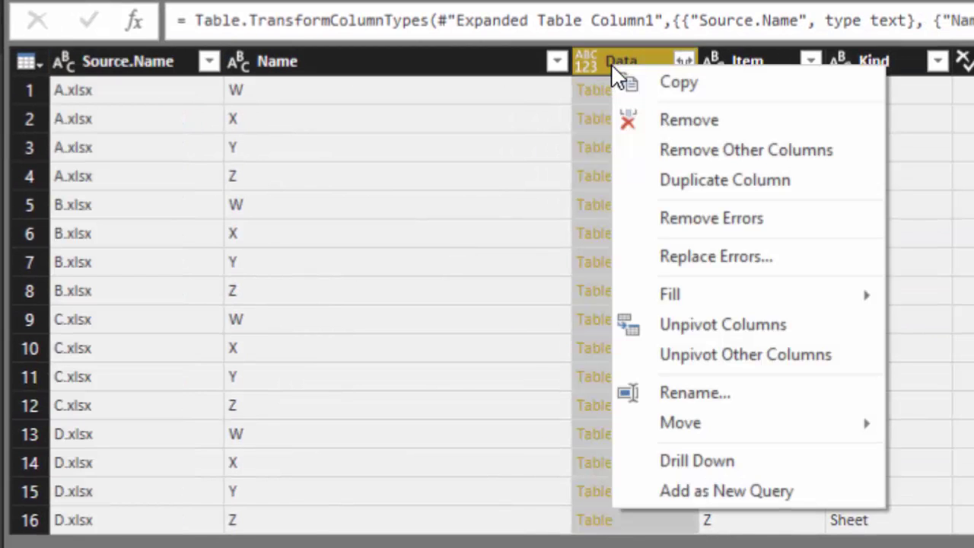
pyautogui.click(691, 146)
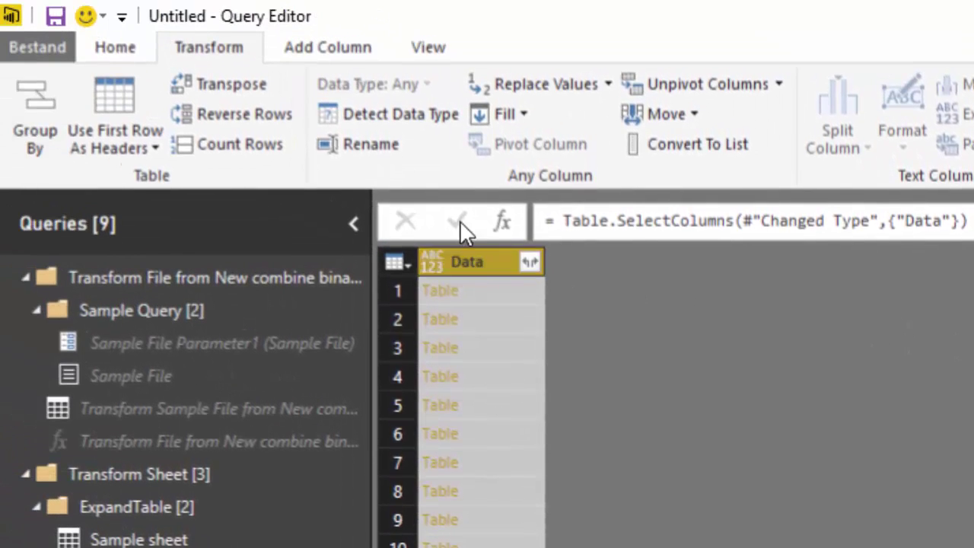
# Add an ExpandTable column that invokes the ExpandTable function on each row's Data.
pyautogui.click(303, 44)
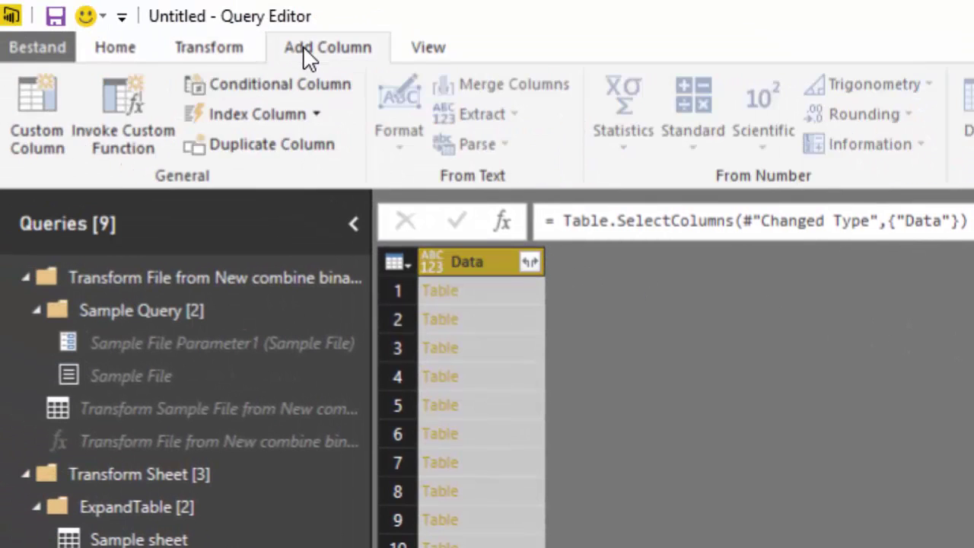
pyautogui.click(121, 89)
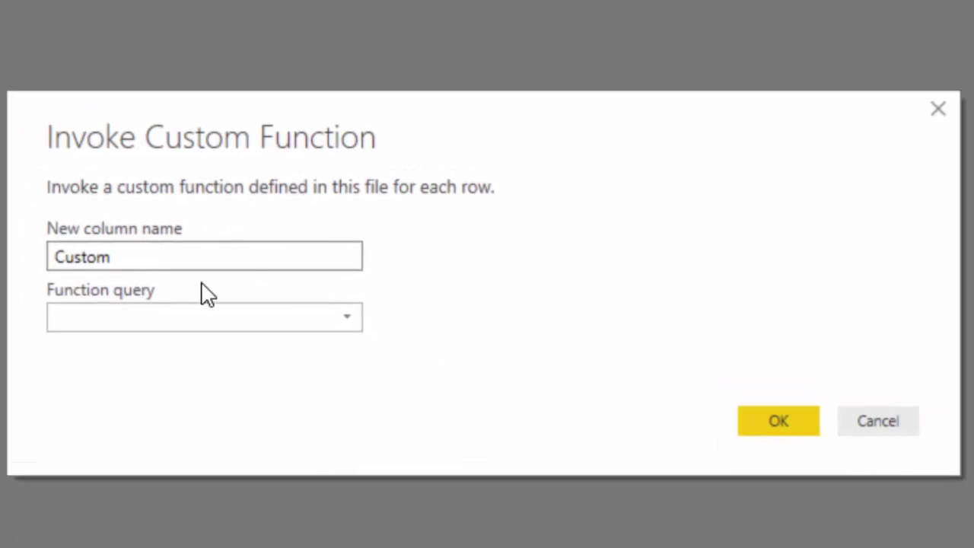
pyautogui.click(355, 321)
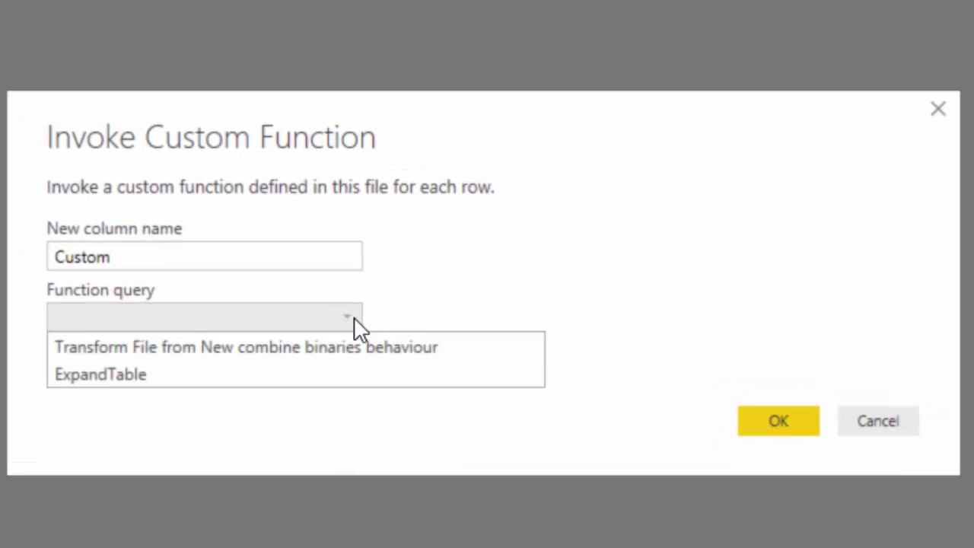
pyautogui.click(124, 365)
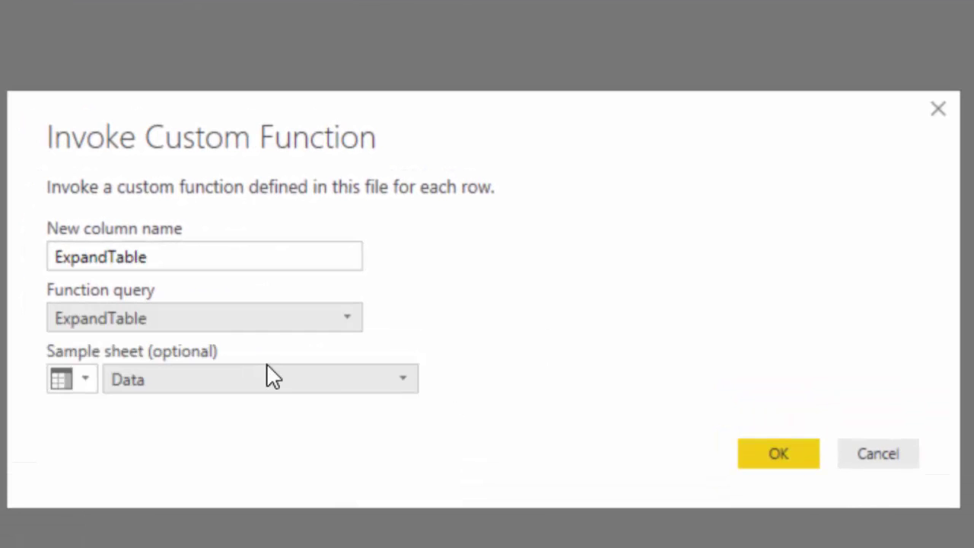
pyautogui.click(797, 451)
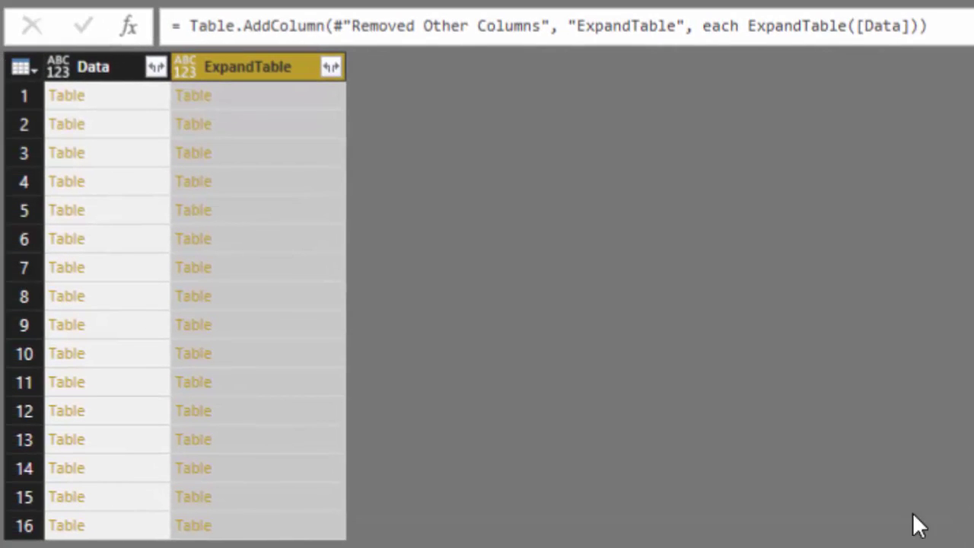
# Remove the Data column from the query.
pyautogui.click(111, 67)
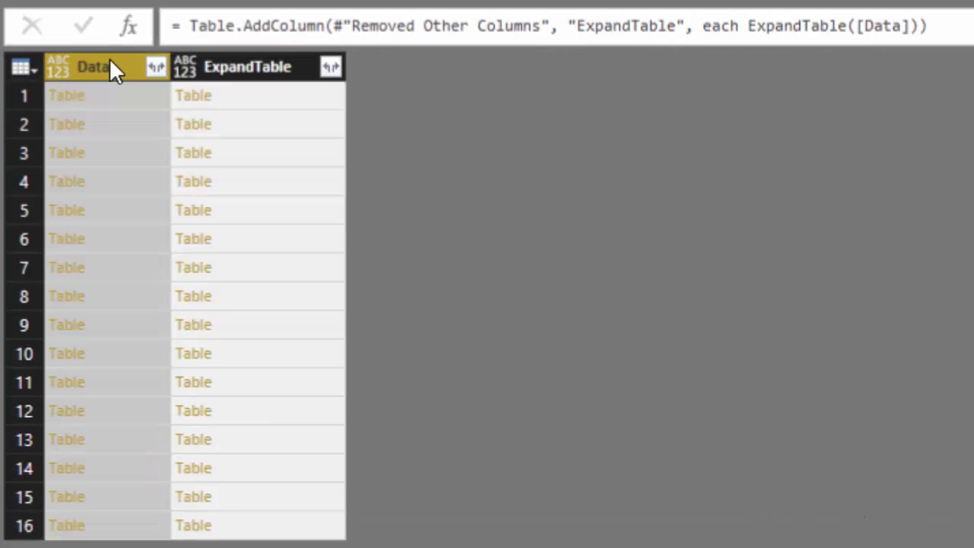
pyautogui.rightClick(111, 67)
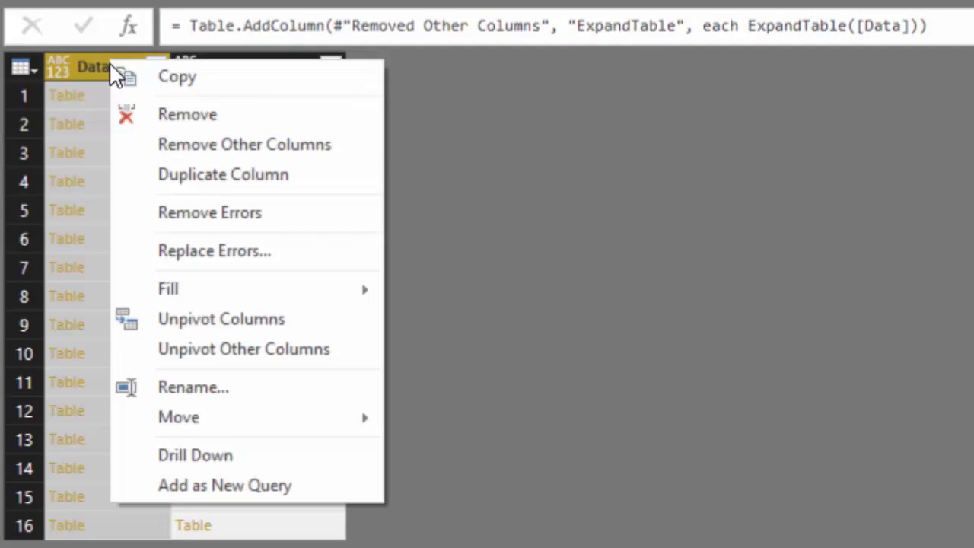
pyautogui.click(188, 114)
# Expand ExpandTable into FileName and SheetName columns without the original-name prefix.
pyautogui.click(208, 69)
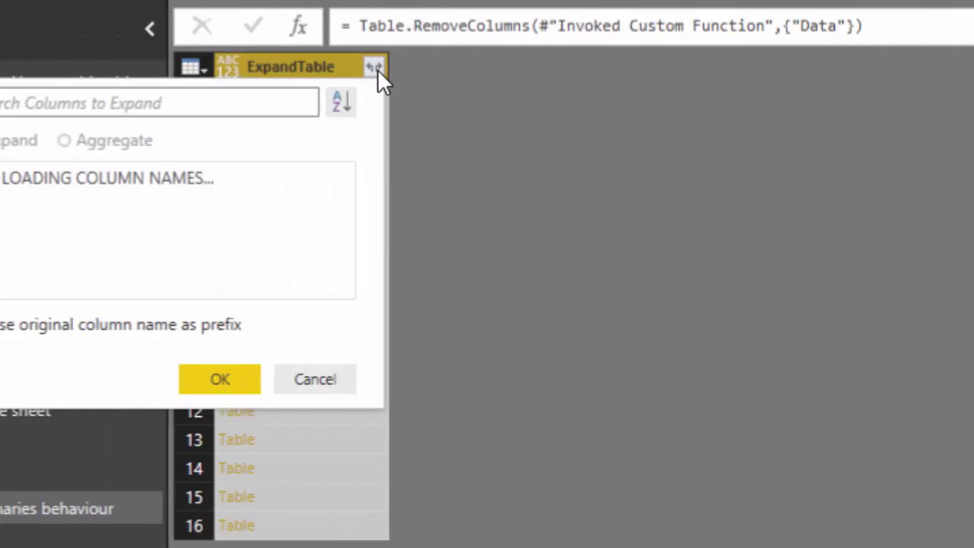
pyautogui.click(512, 371)
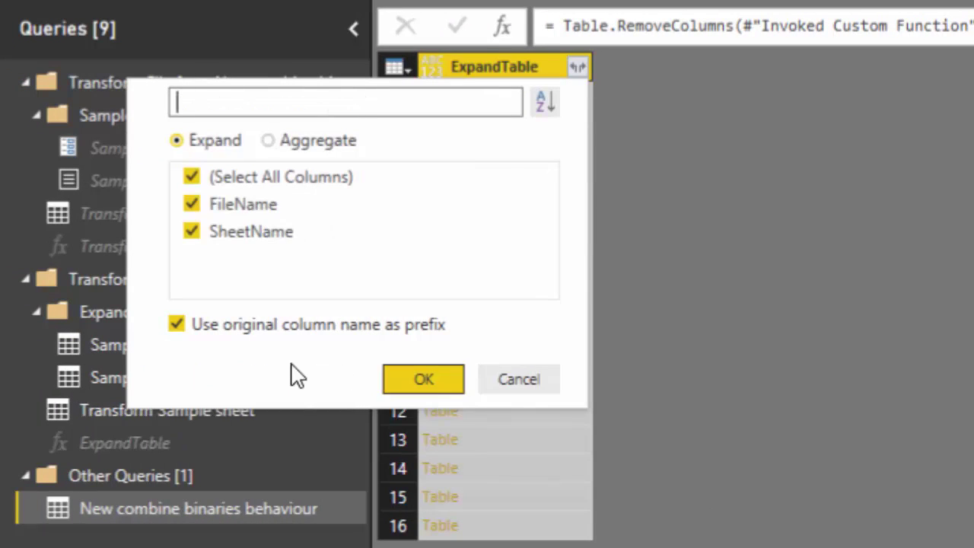
pyautogui.click(181, 324)
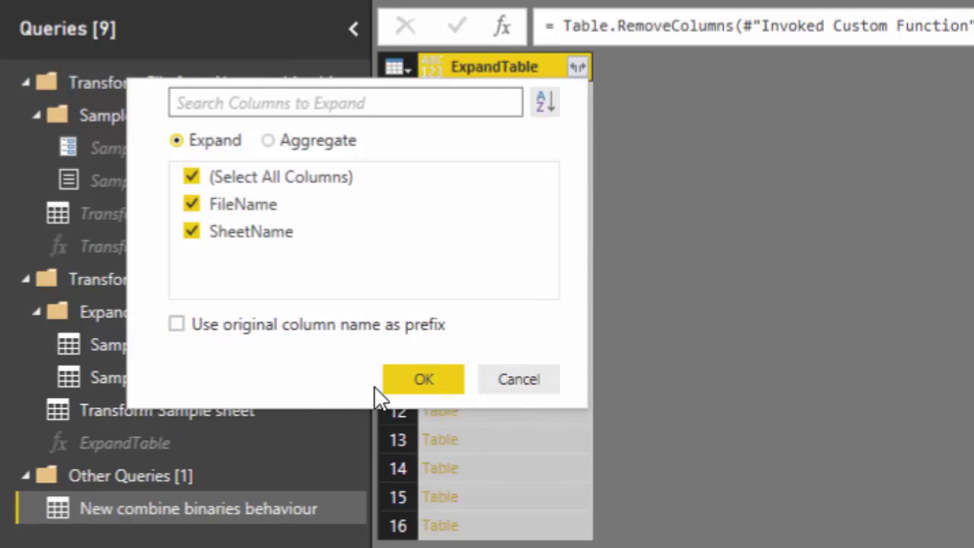
pyautogui.click(433, 374)
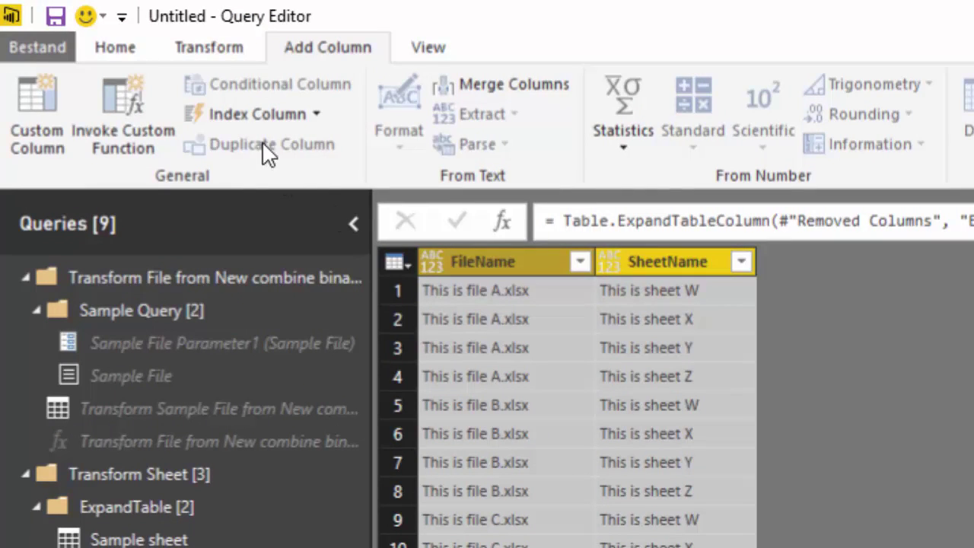
# Detect Text types for FileName and SheetName, Close & Apply, and view the loaded 16-row table.
pyautogui.click(224, 45)
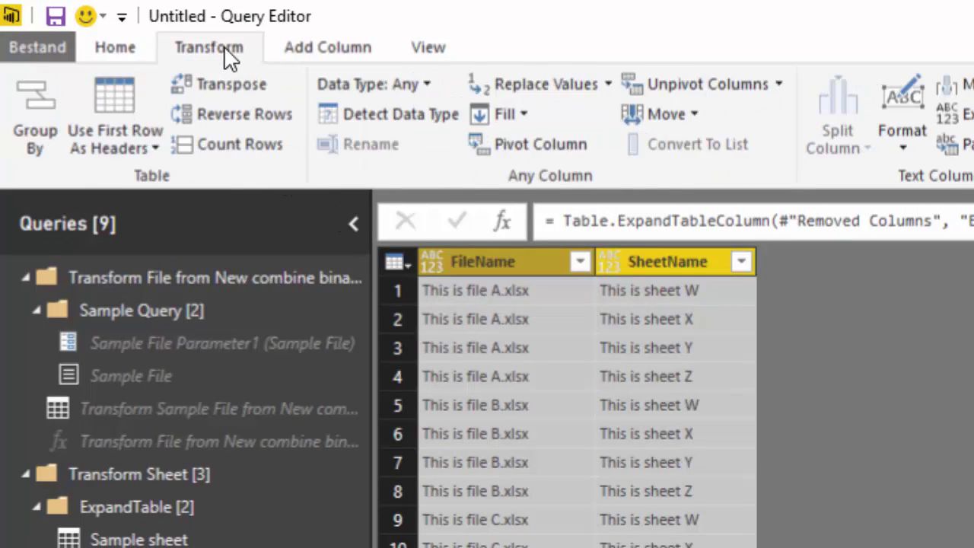
pyautogui.click(357, 109)
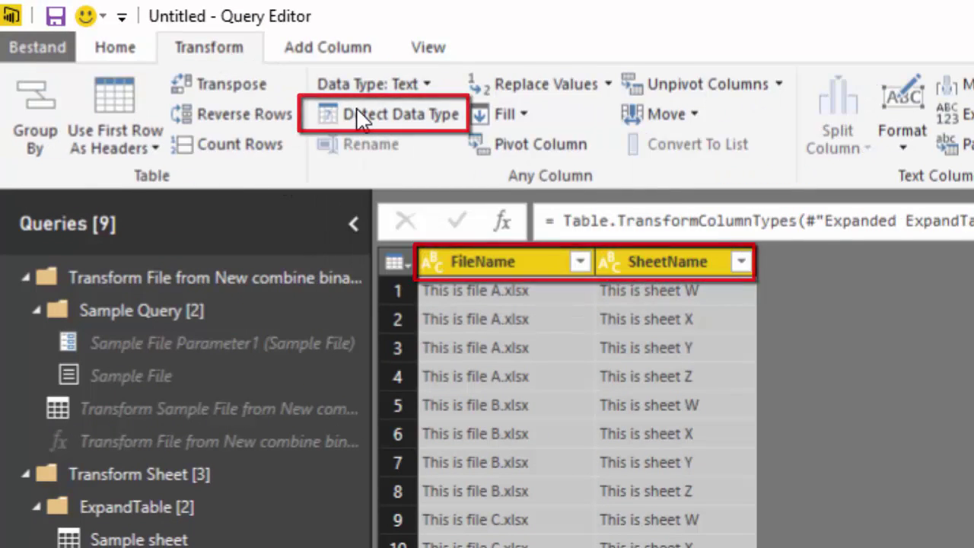
pyautogui.click(131, 51)
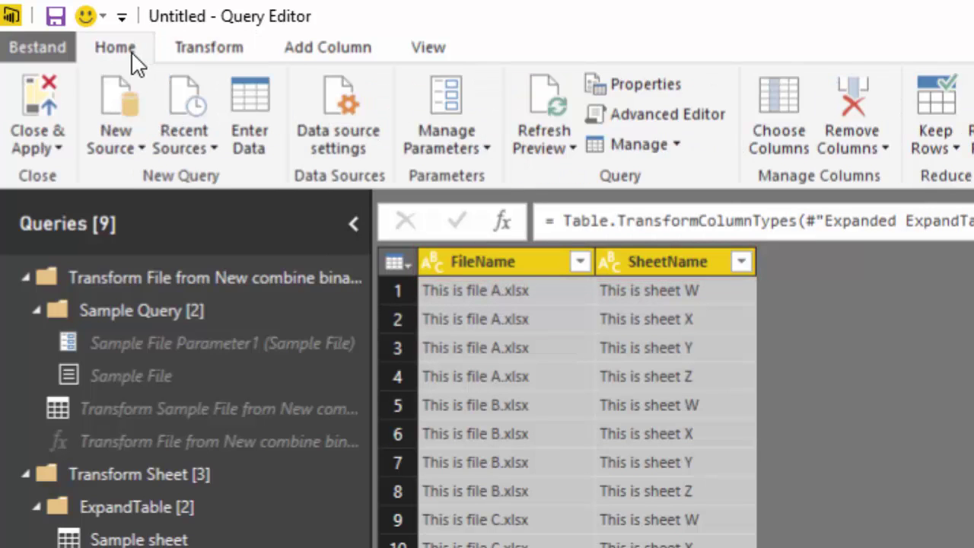
pyautogui.click(37, 92)
pyautogui.click(17, 280)
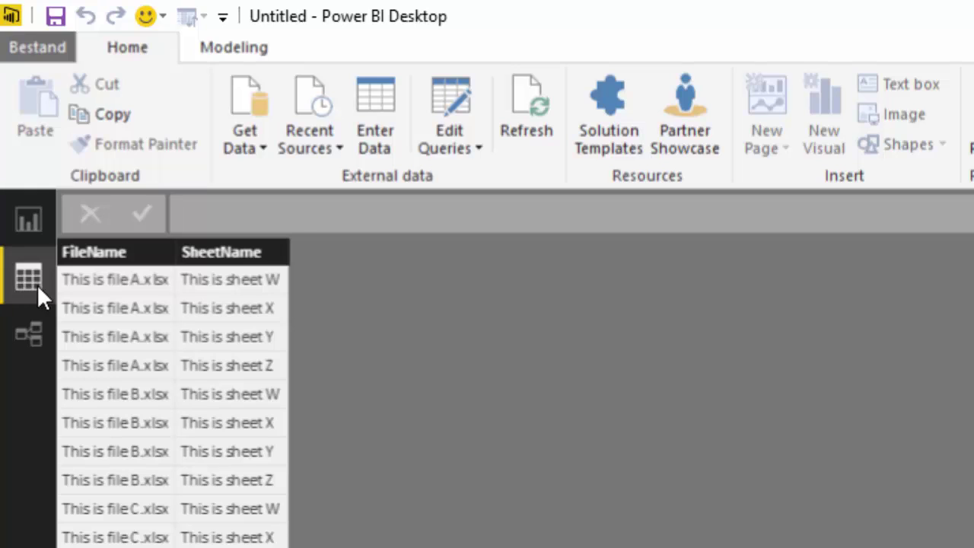